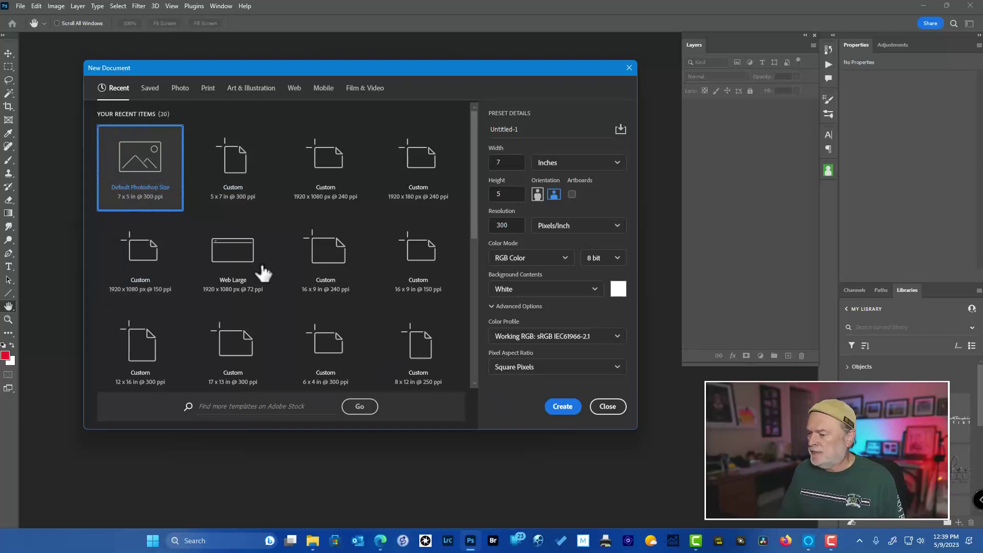
Create a 7 x 5 inch, 300 ppi document with a white background and ready the Brush tool with default black and white colors.
click(565, 408)
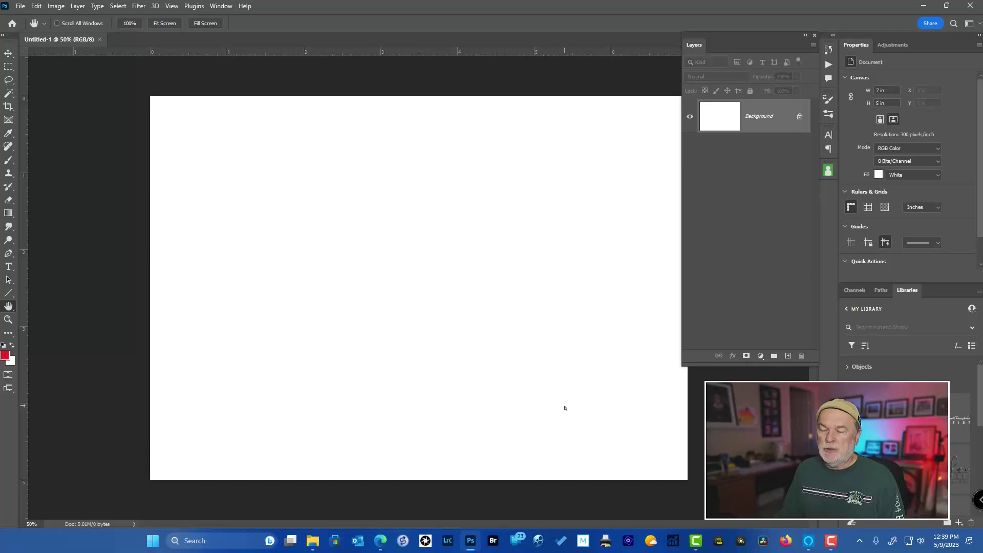
key(b)
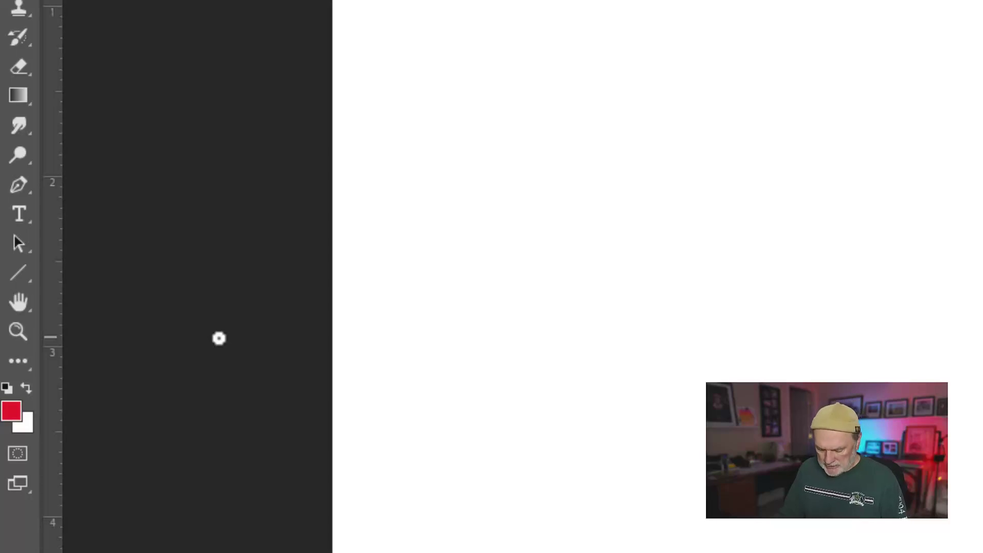
key(d)
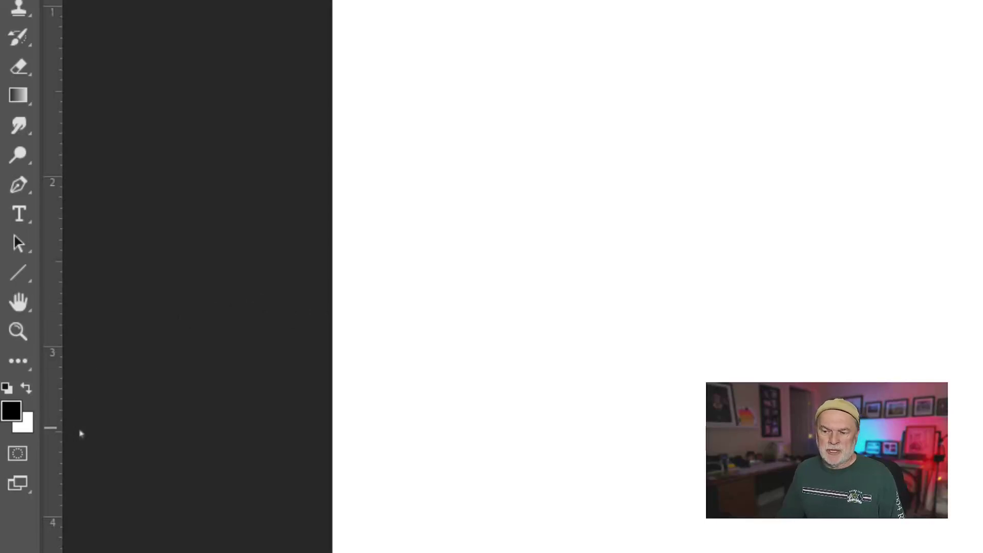
Swap the foreground and background colors back and forth several times, finishing with black as the foreground.
key(x)
key(x)
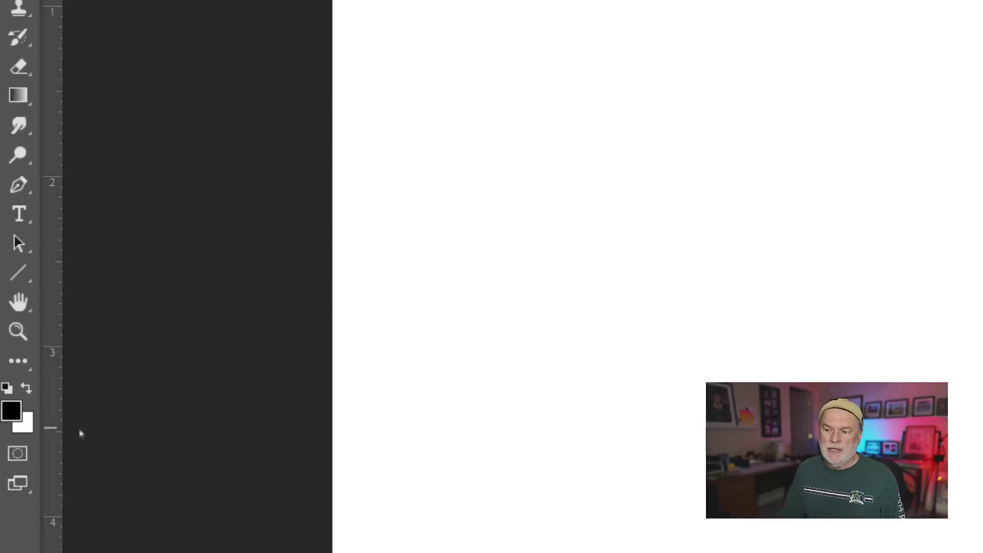
key(x)
key(x)
key(x)
key(x)
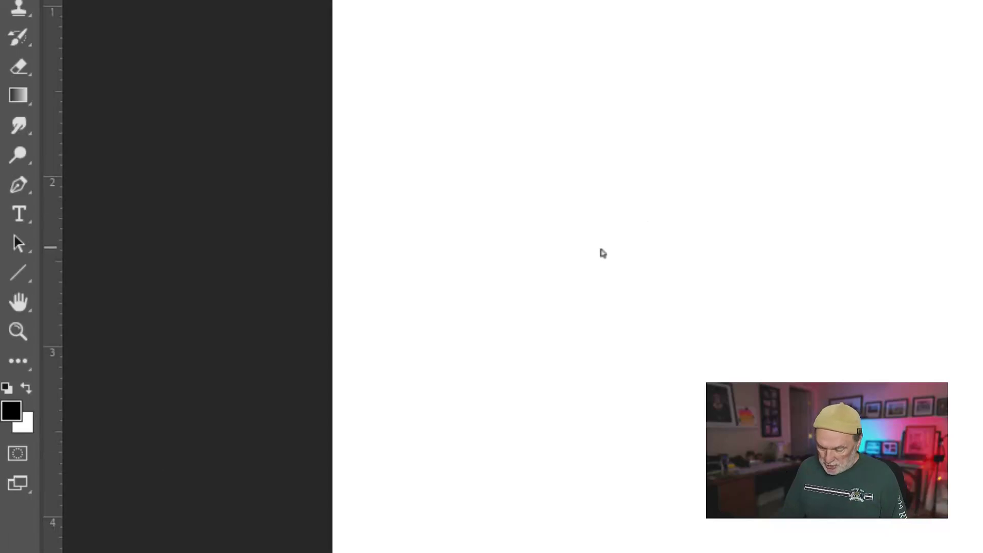
key(x)
key(x)
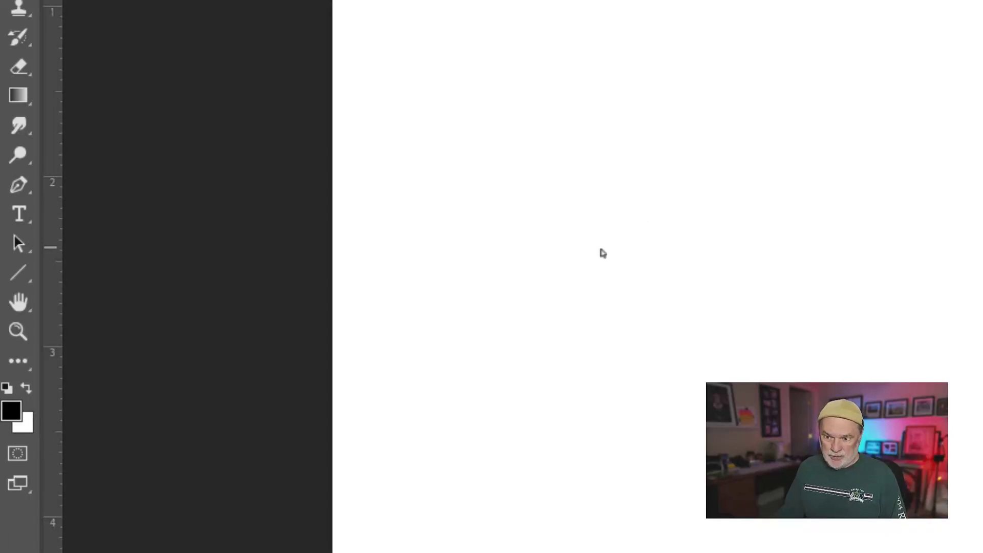
key(x)
key(x)
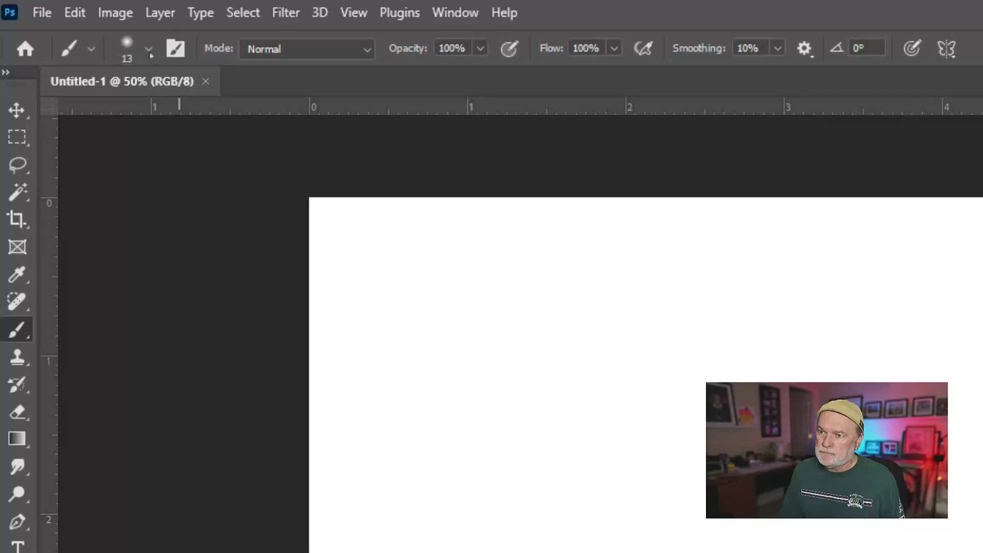
Try several sizes between 32 and 183 px for the Soft Round brush, finishing at 37 px.
click(149, 50)
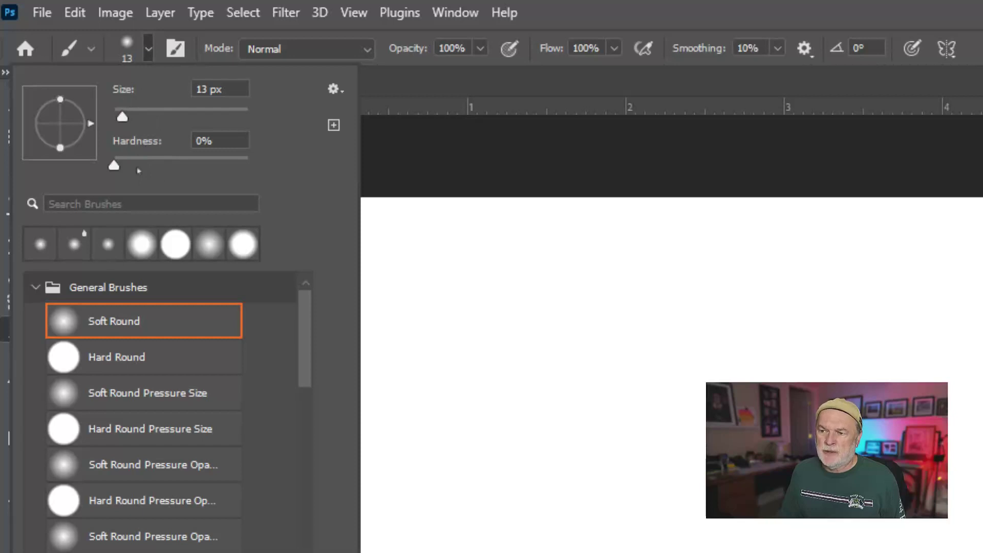
drag(122, 118, 169, 125)
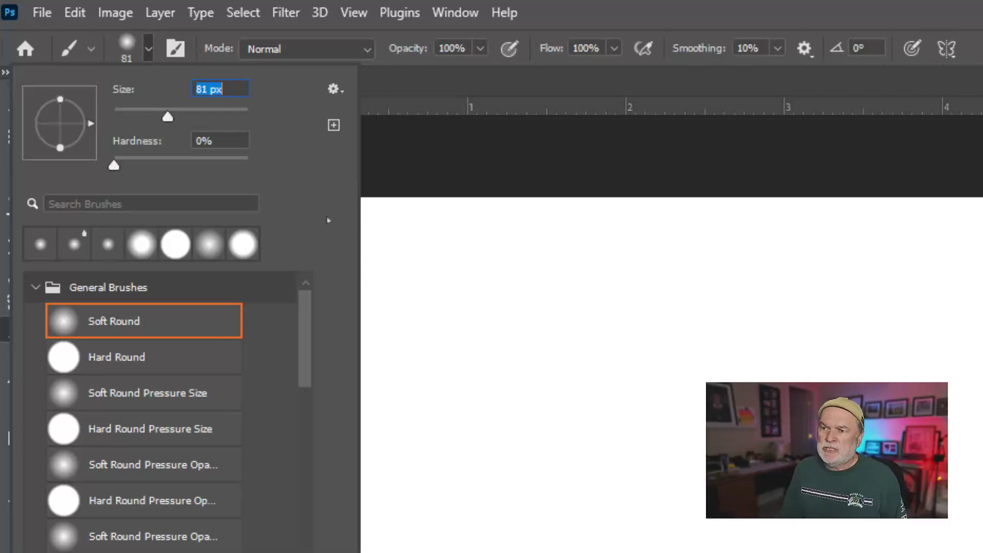
drag(171, 122, 136, 123)
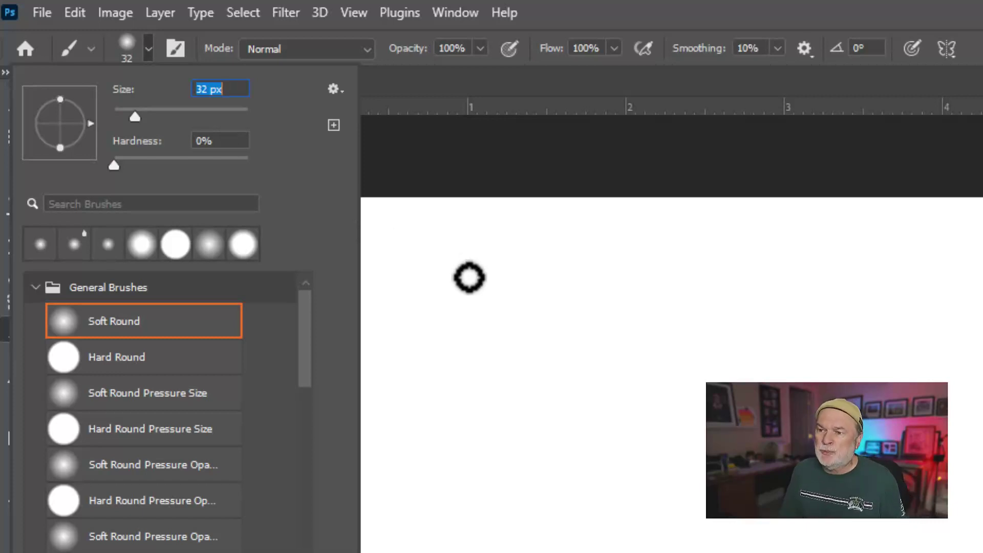
drag(136, 117, 151, 117)
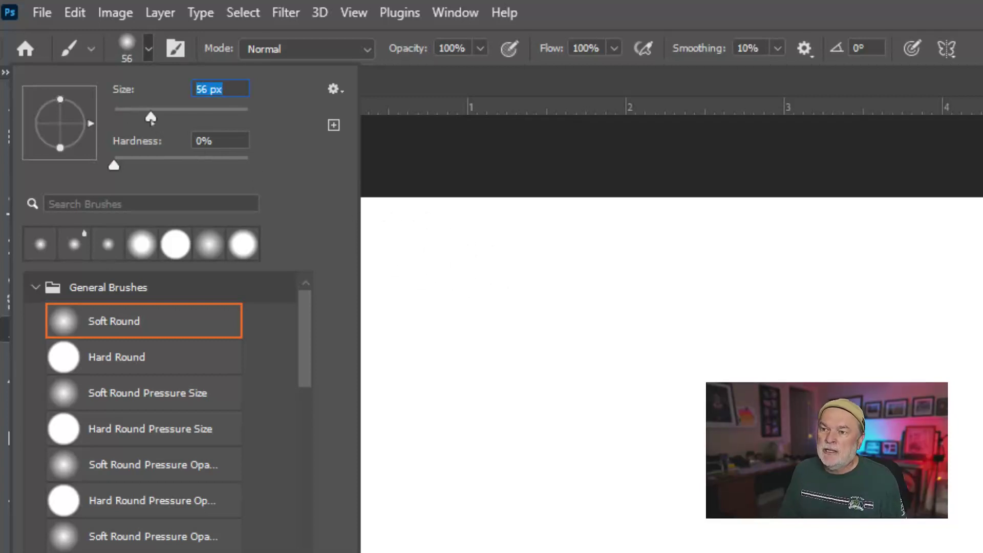
mouse_move(150, 117)
mouse_down()
mouse_move(183, 119)
mouse_move(171, 118)
mouse_up()
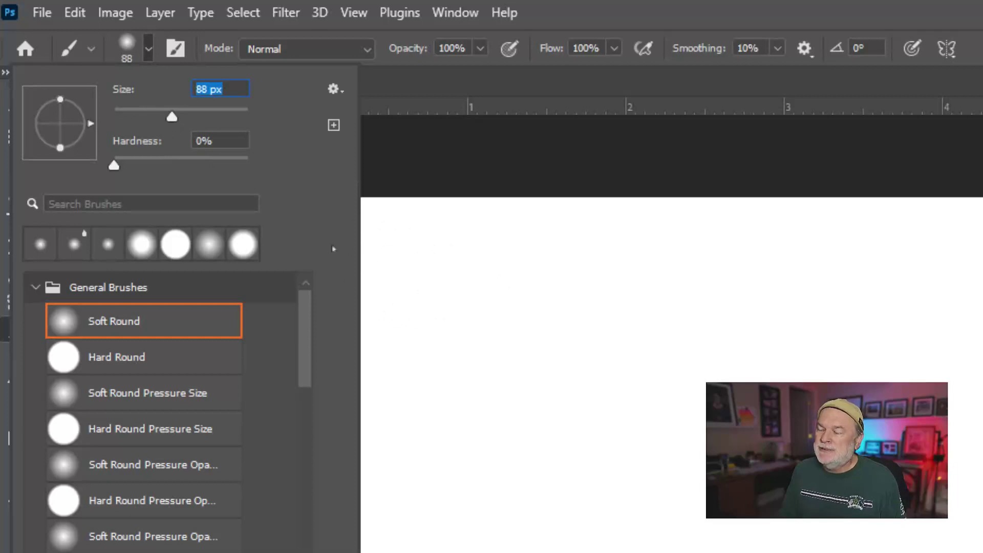
drag(172, 118, 209, 119)
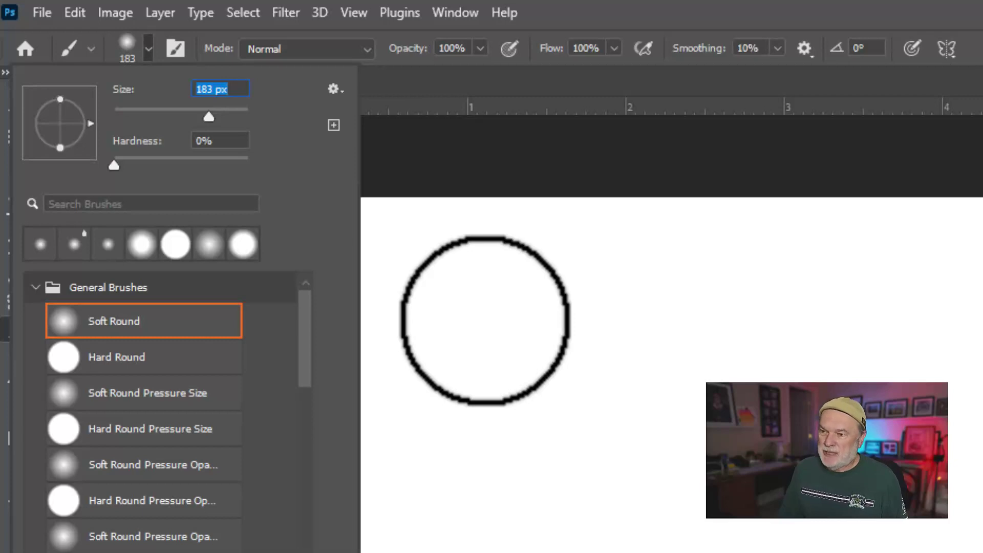
drag(209, 118, 139, 123)
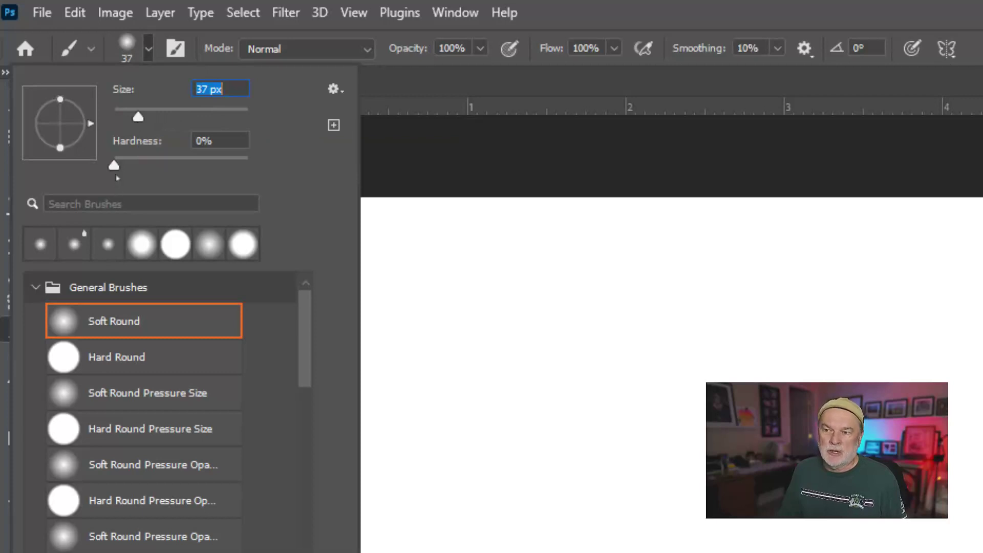
Paint a thin horizontal black stroke about 0.75 inch long near the canvas's upper-left corner.
click(443, 88)
click(353, 242)
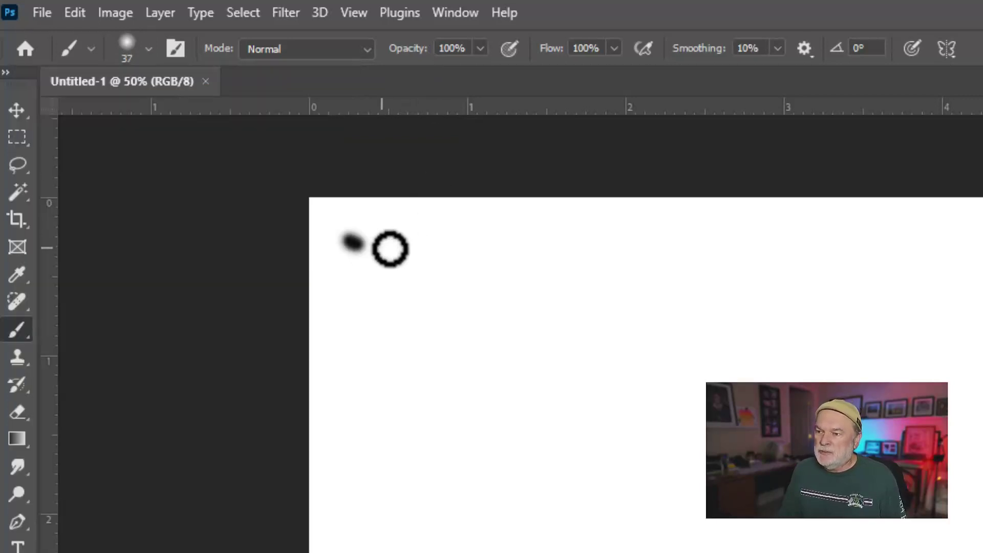
drag(390, 249, 463, 248)
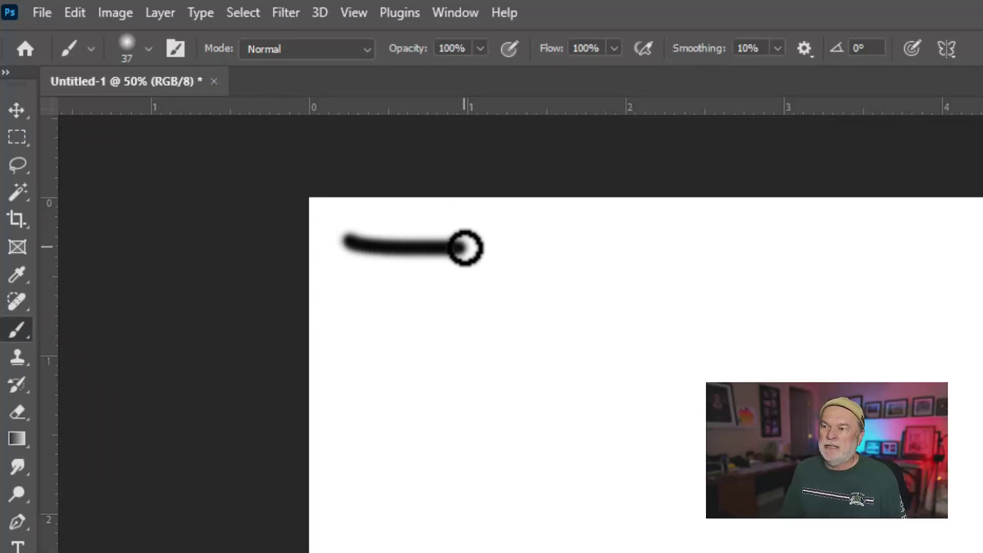
key(ctrl)
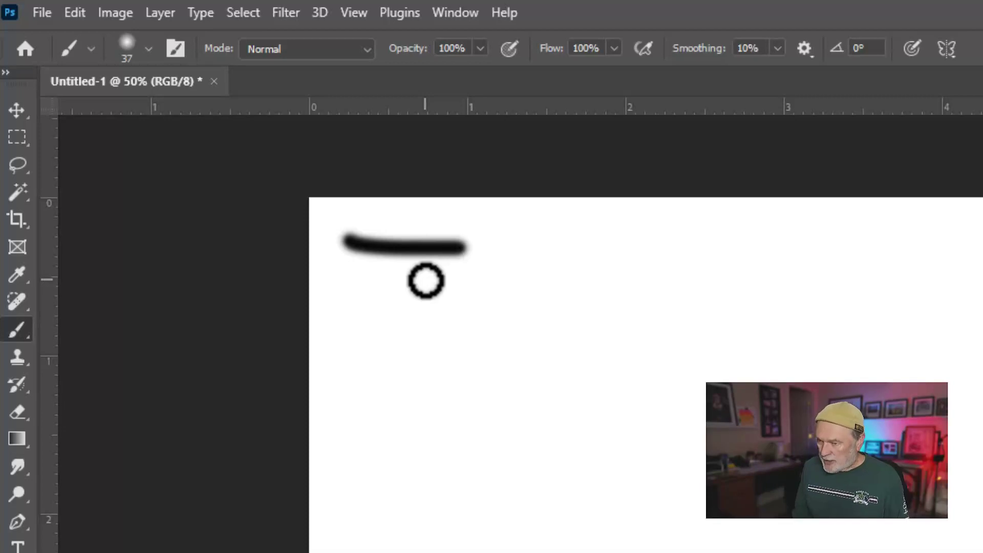
Enlarge the brush in increments up to 500 px.
key(bracketright)
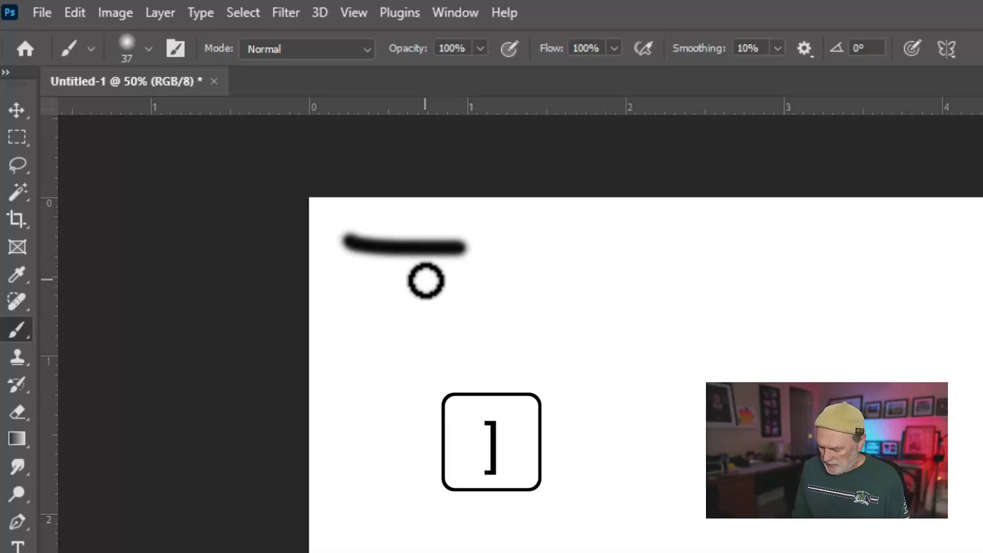
key(bracketright)
key(bracketright)
key(bracketright)
key(bracketright)
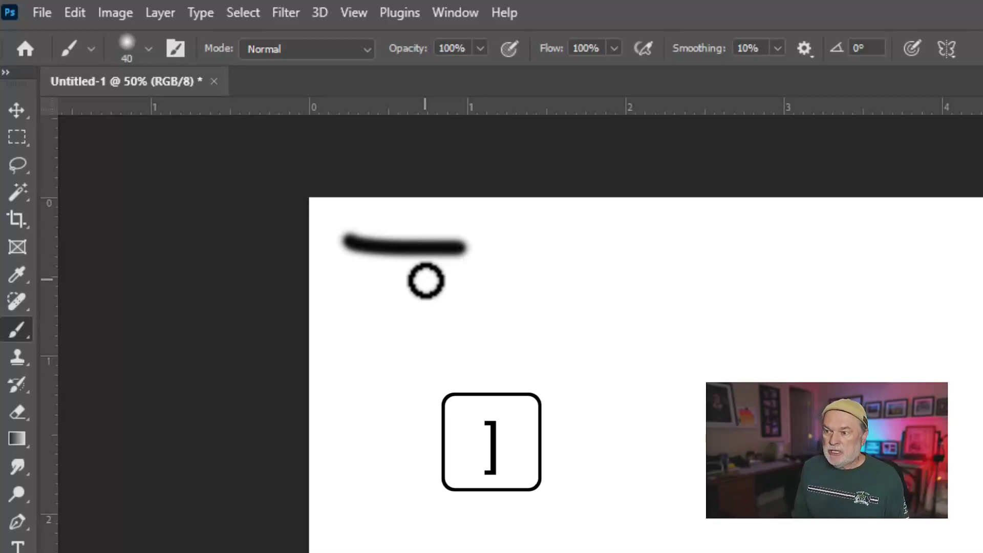
key(bracketright)
key(bracketright)
key(bracketright)
key(bracketright)
key(bracketright)
key(bracketright)
key(bracketright)
key(bracketright)
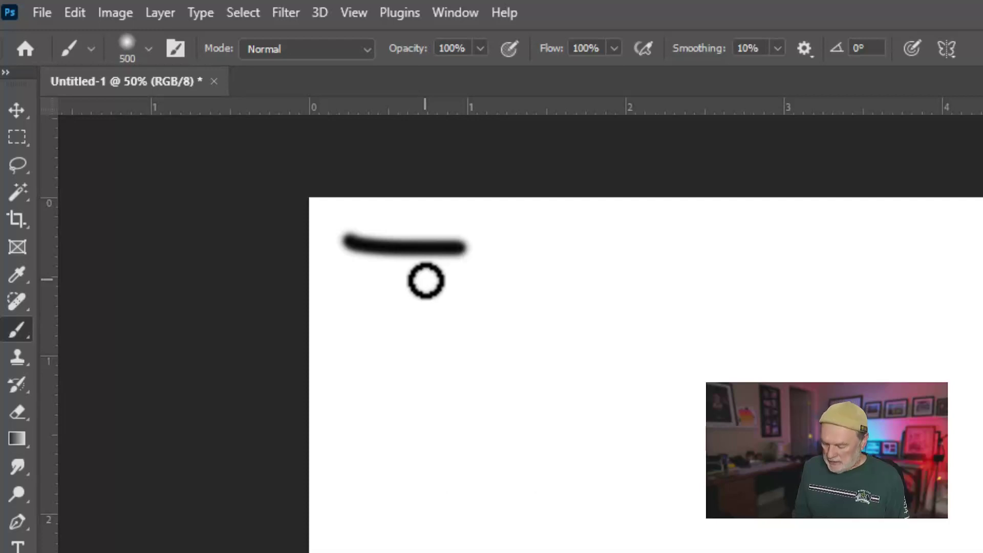
Shrink the brush in increments down to 80 px.
key(bracketleft)
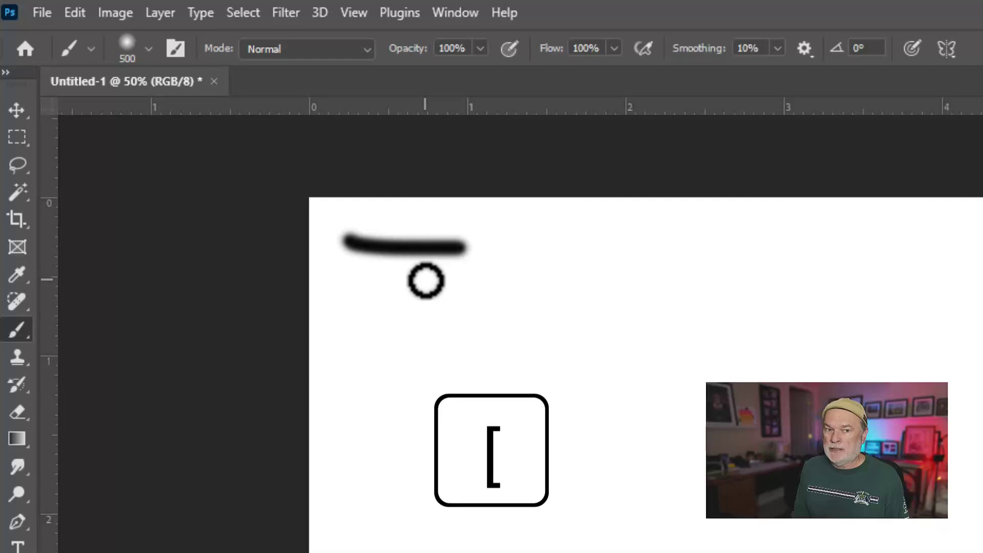
key(bracketleft)
key(bracketleft)
key(bracketleft)
key(bracketleft)
key(bracketleft)
key(bracketleft)
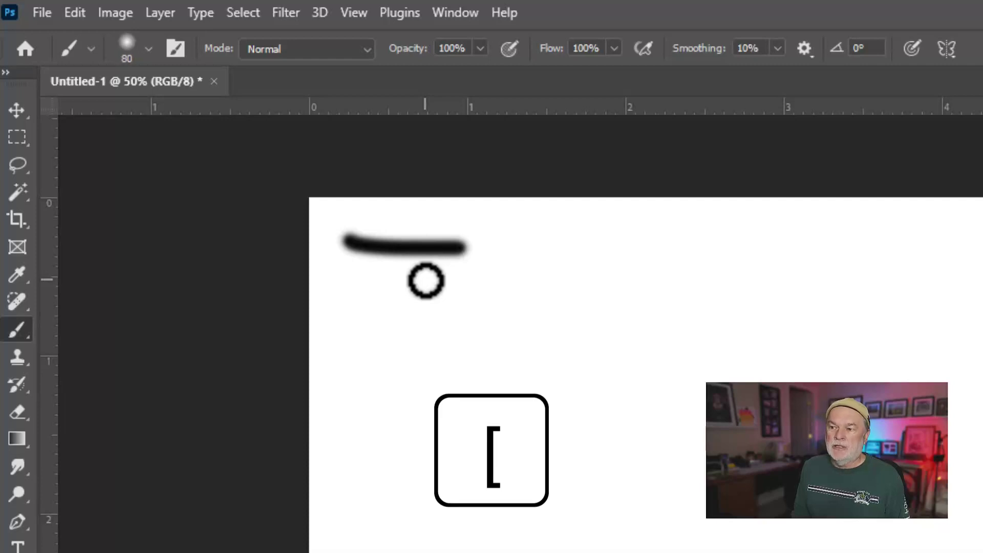
Set the brush size to 175 px and paint a thick soft-edged stroke about 1 inch long beside the thin stroke.
key(bracketright)
key(bracketright)
key(bracketright)
key(bracketright)
key(bracketright)
key(bracketright)
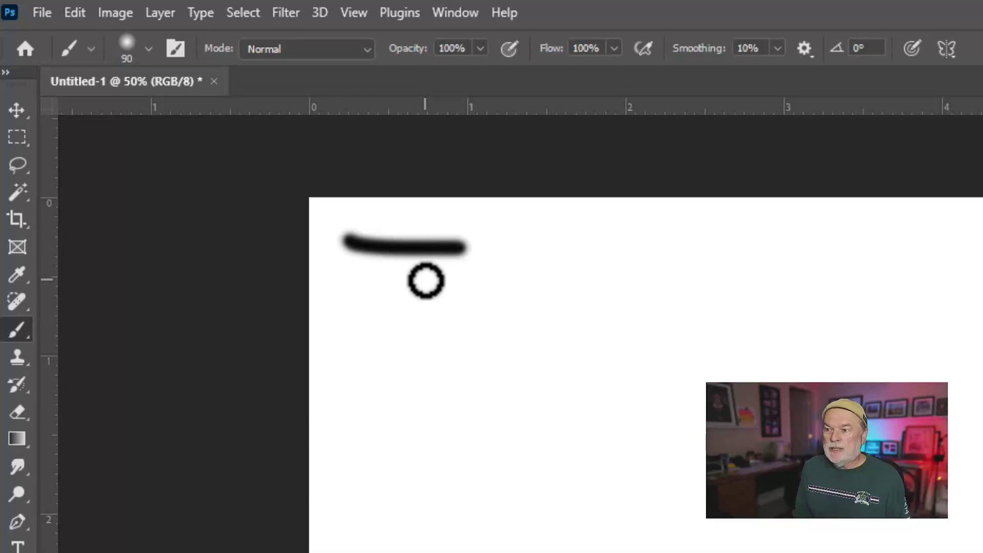
key(bracketright)
key(bracketright)
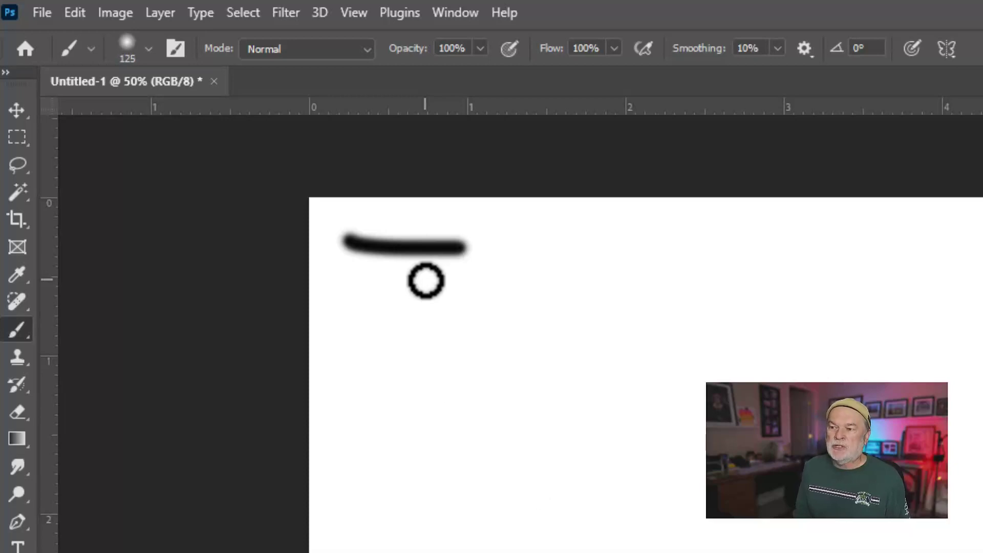
key(bracketleft)
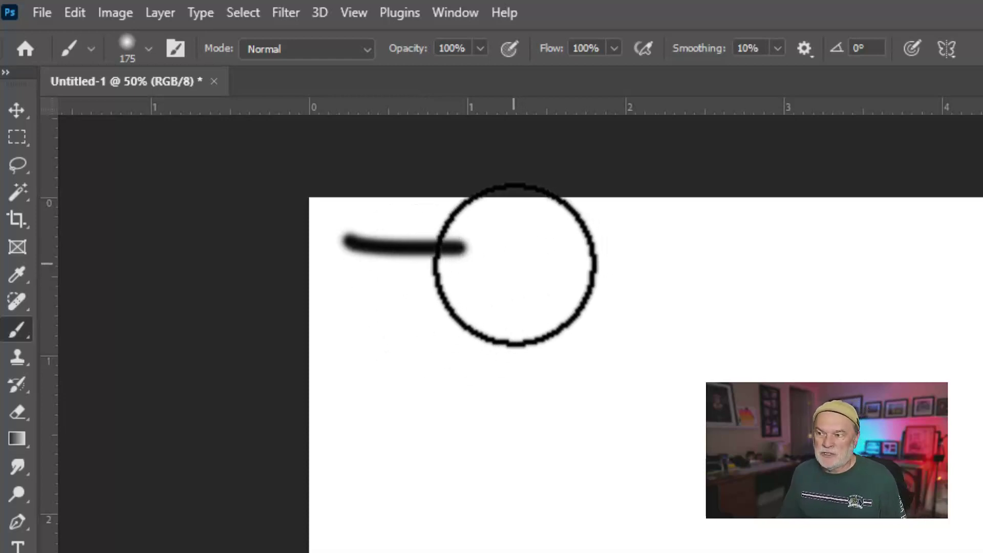
drag(514, 264, 665, 263)
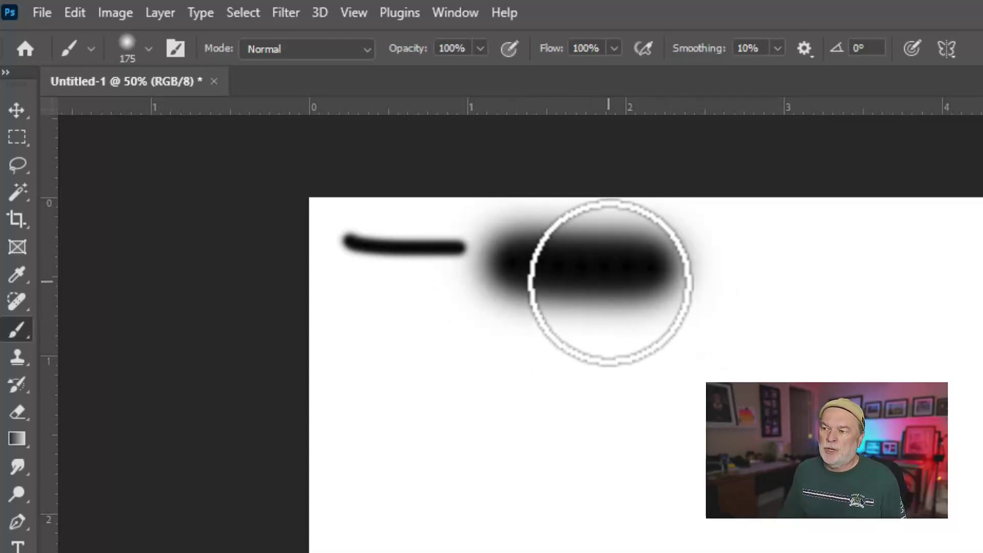
Set the brush hardness to 100% and paint a hard-edged horizontal stroke to the right of the thick soft stroke.
click(149, 50)
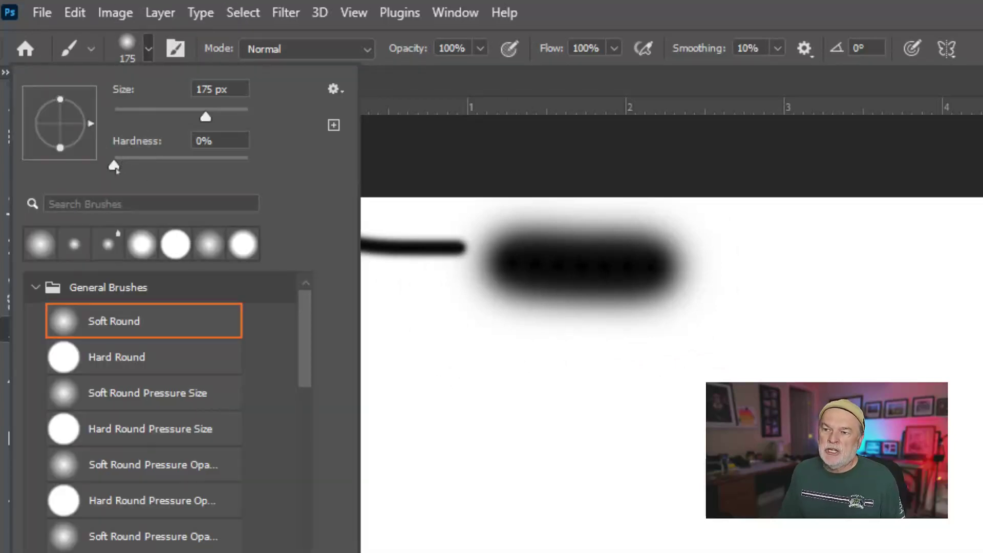
drag(114, 166, 276, 171)
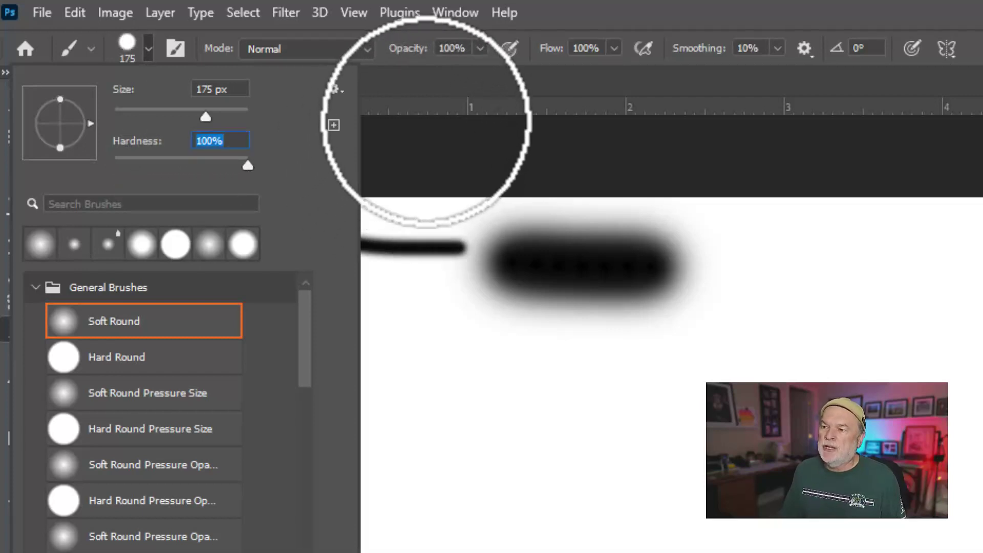
click(429, 84)
mouse_move(753, 283)
mouse_down()
mouse_move(939, 281)
mouse_move(917, 285)
mouse_up()
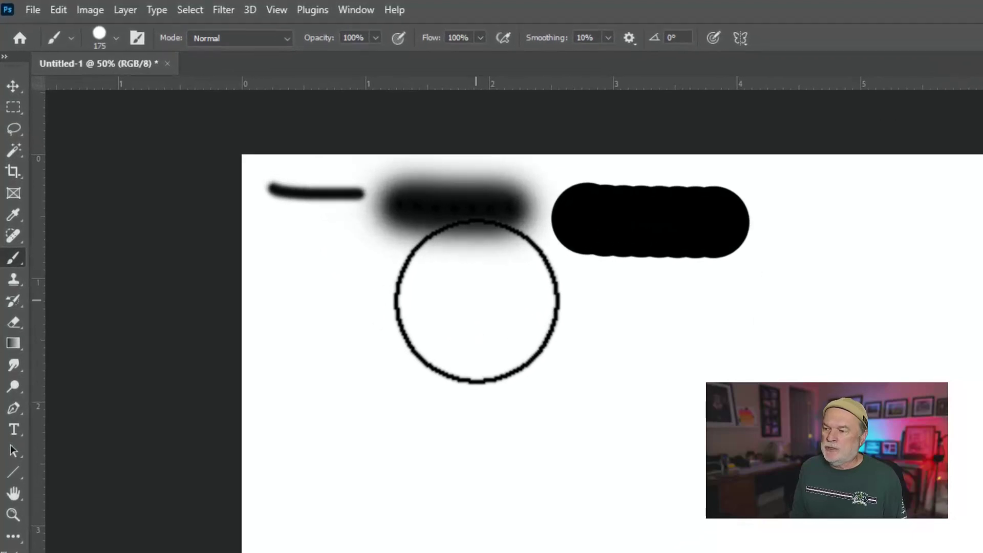
Lower the brush hardness to 0%, paint a soft stroke below the thin one, and check the brush settings.
key(shift+bracketleft)
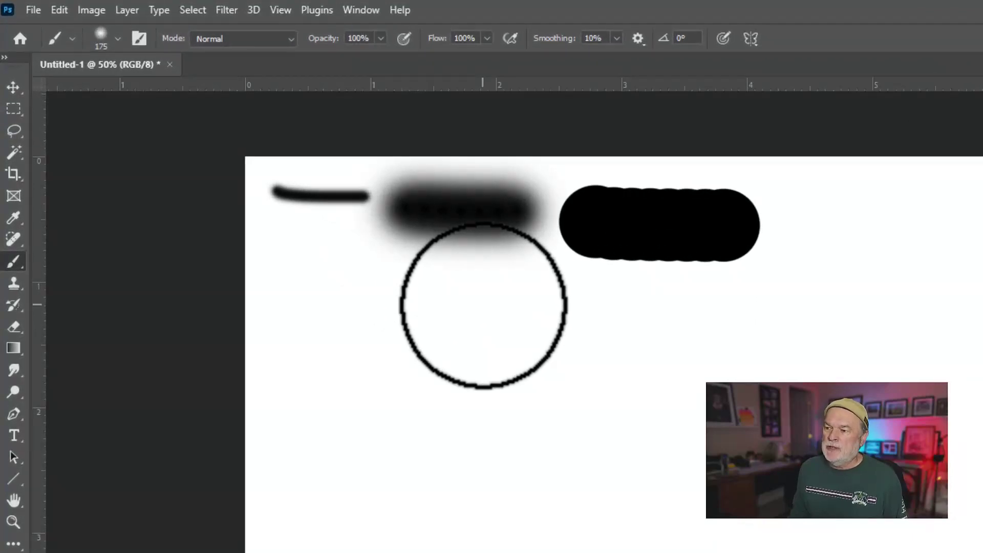
drag(303, 299, 375, 300)
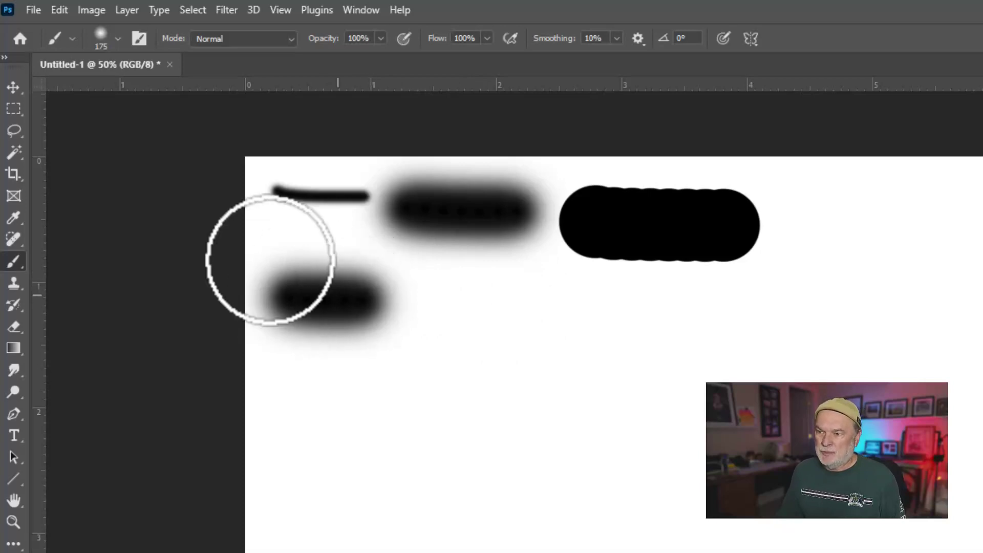
click(118, 38)
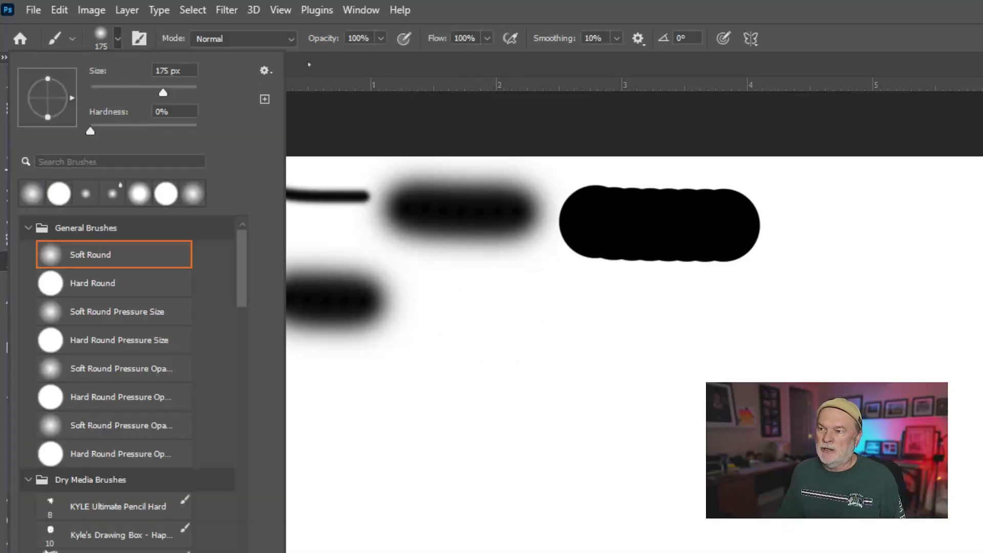
click(309, 63)
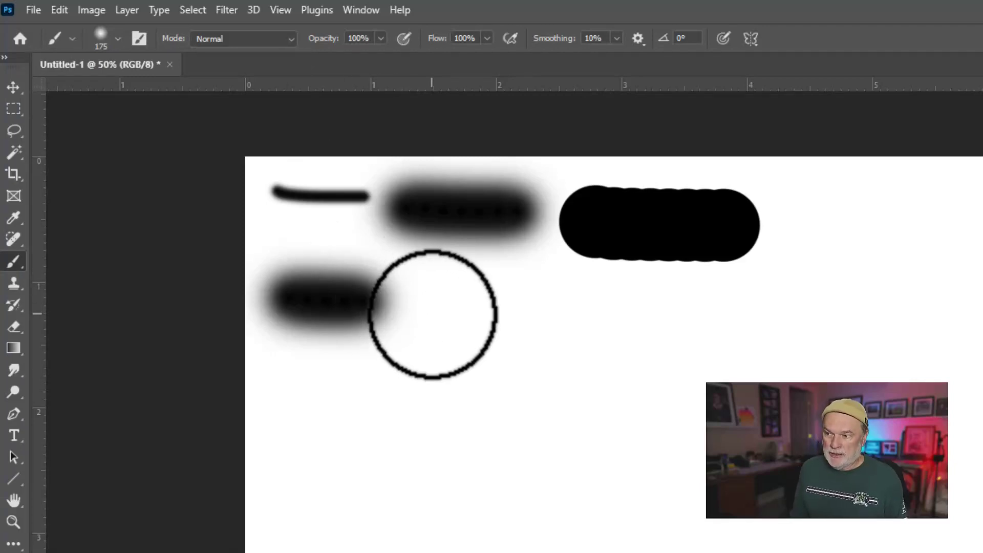
Paint a stroke at 25% brush hardness beside the lower soft stroke and check the hardness in the brush settings.
drag(433, 307, 508, 306)
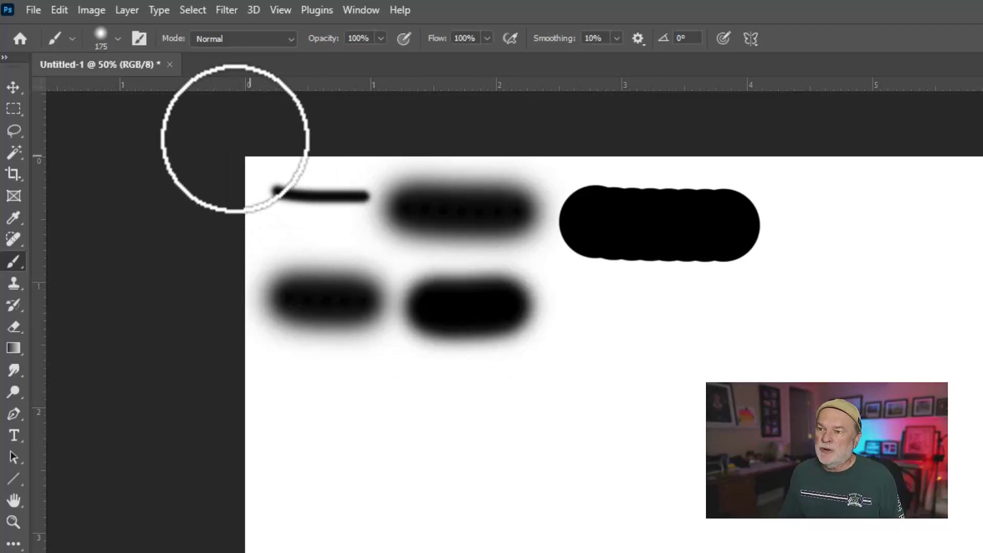
click(118, 39)
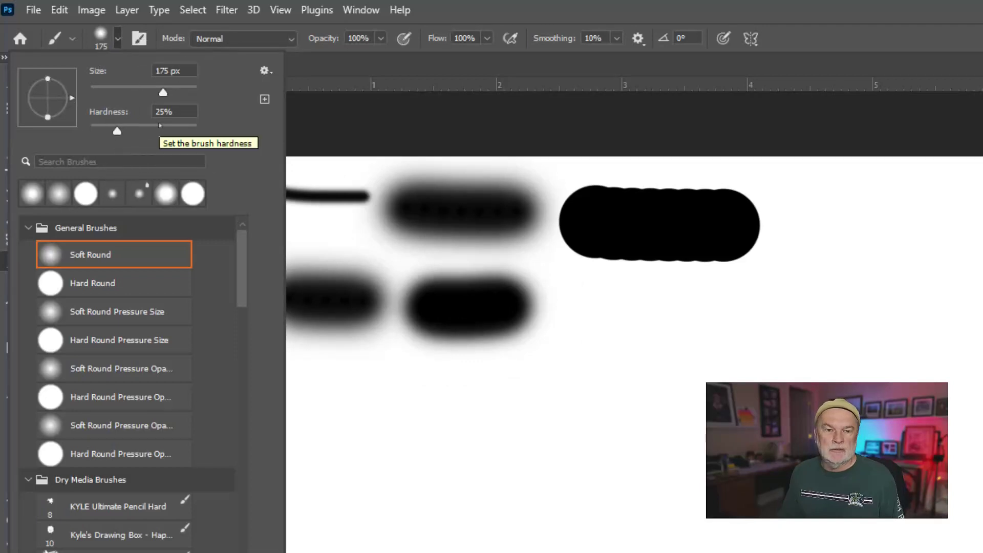
Raise the brush hardness in stages up to 75%, painting a stroke at each stage beside the 25% stroke in the second row.
click(353, 79)
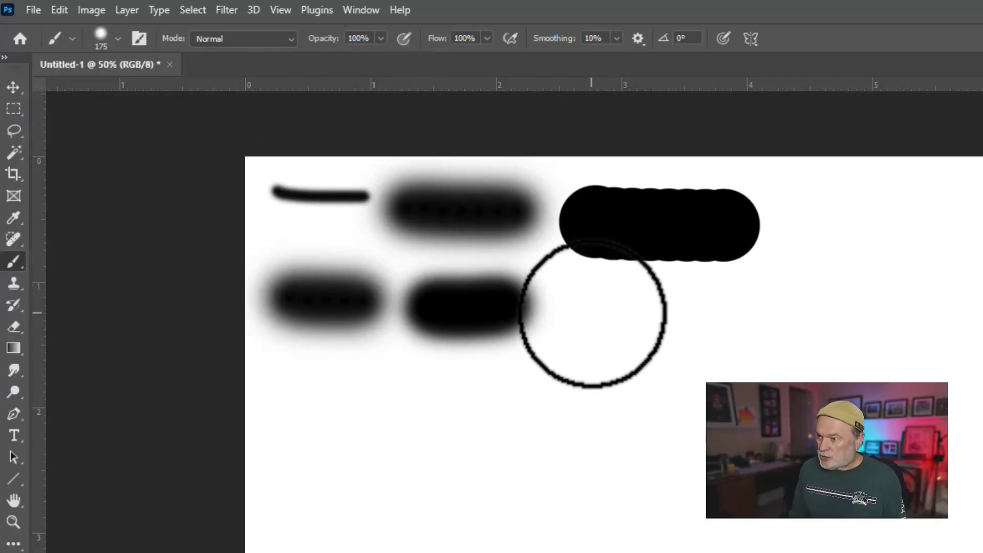
click(573, 313)
drag(614, 313, 627, 313)
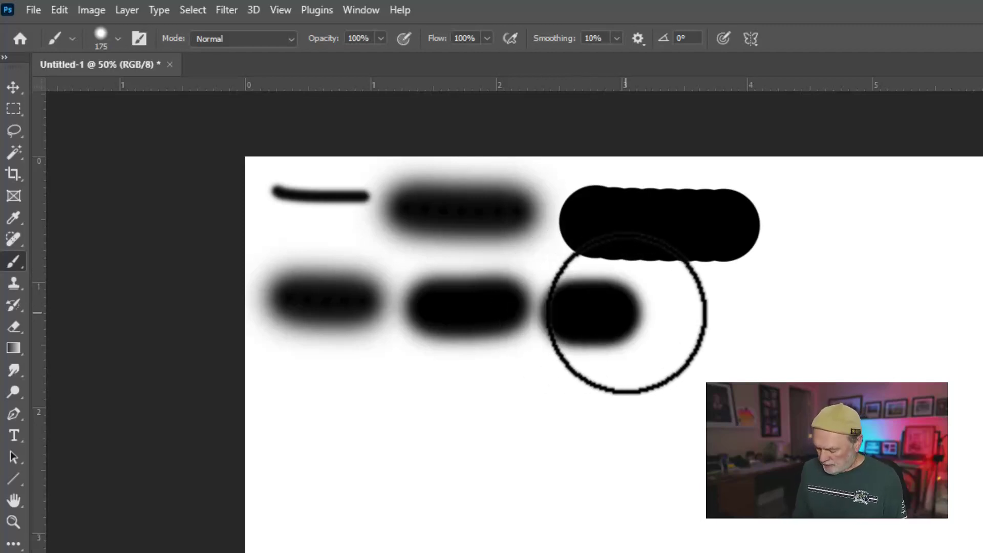
drag(694, 313, 748, 315)
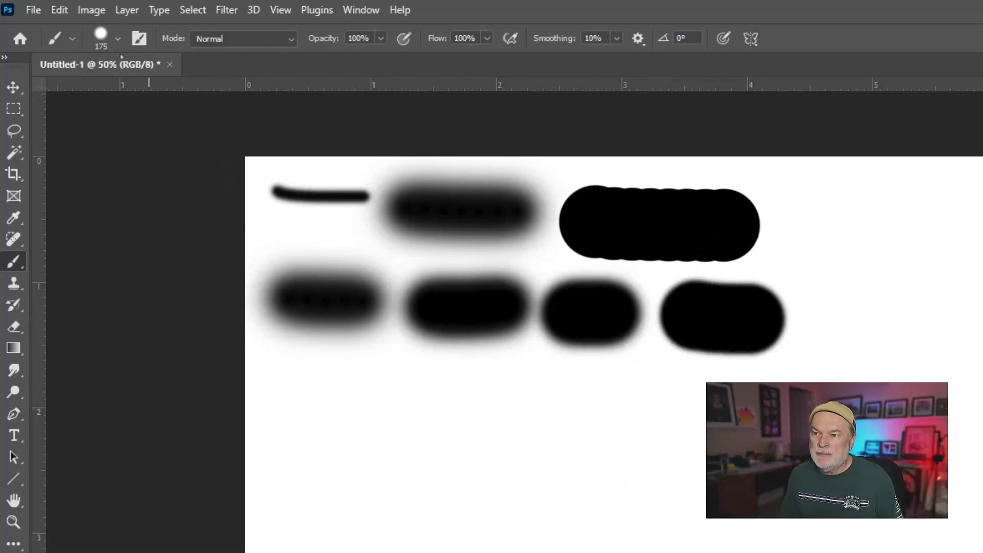
Check the hardness in the brush settings and paint a hard-edged stroke about 1 inch long beside the hard stroke in the top row.
click(117, 38)
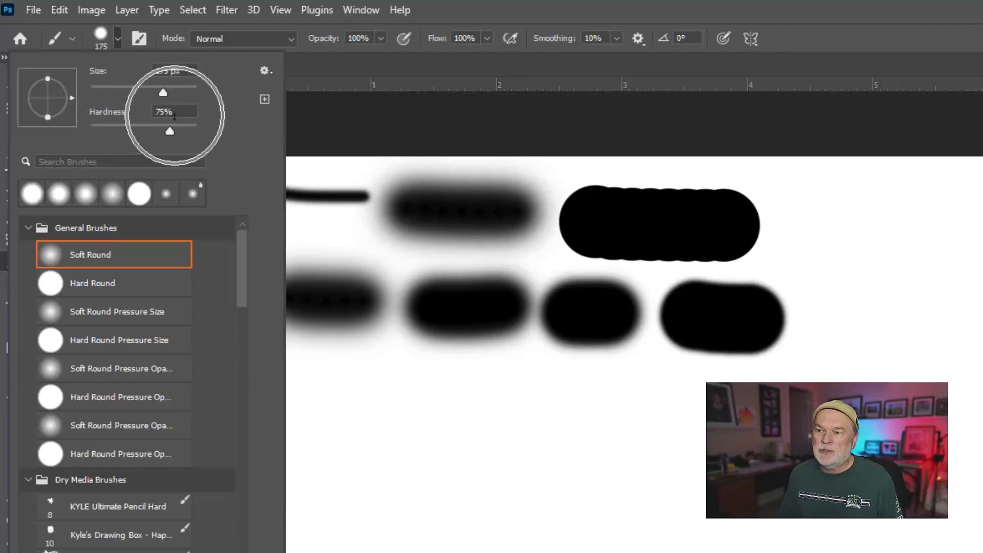
key(Return)
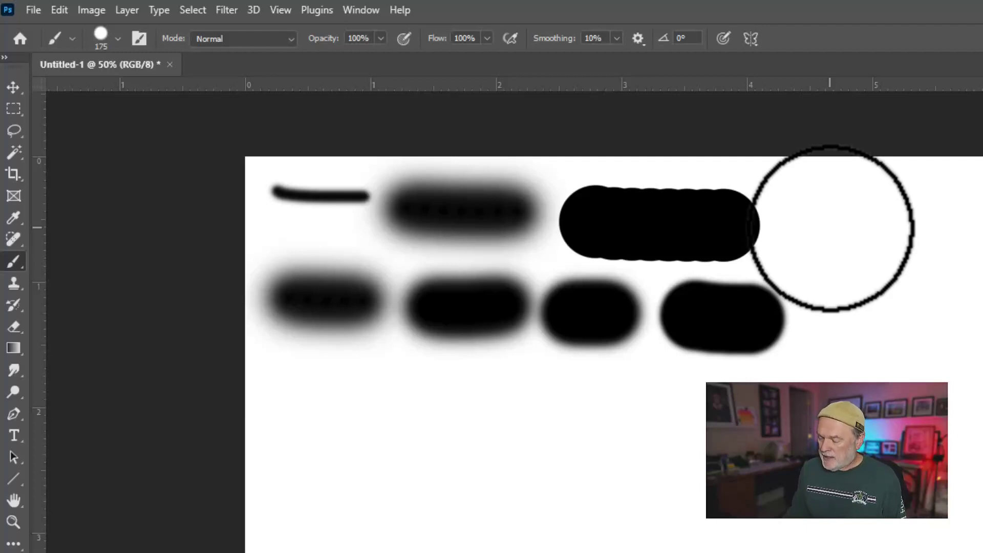
click(814, 232)
drag(813, 232, 904, 239)
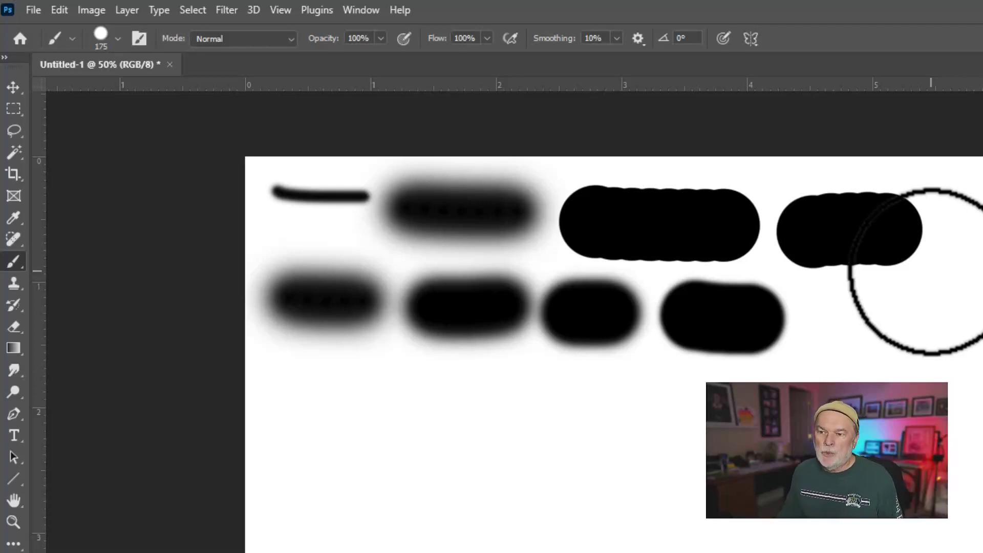
Switch to the Clone Stamp tool and enlarge its brush to 90 px.
click(14, 283)
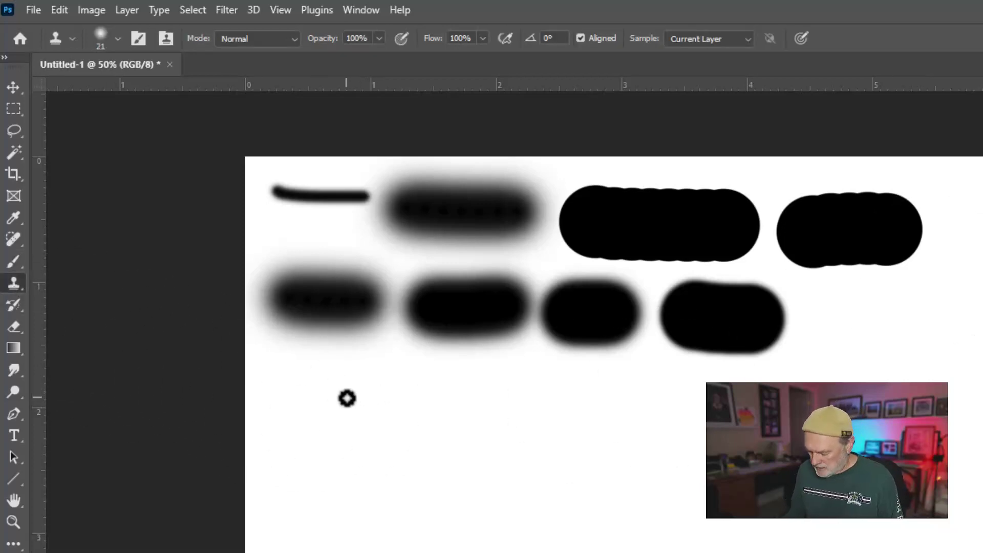
key(bracketright)
key(bracketright)
key(bracketright)
key(bracketright)
key(bracketright)
key(bracketright)
key(bracketright)
key(bracketright)
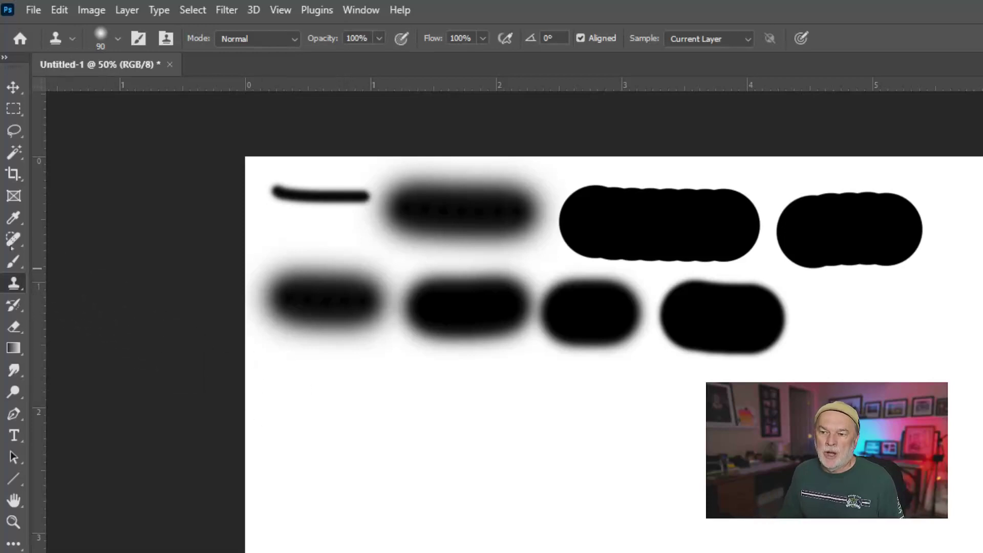
Select the Spot Healing Brush tool and enlarge its brush to 50 px.
click(14, 239)
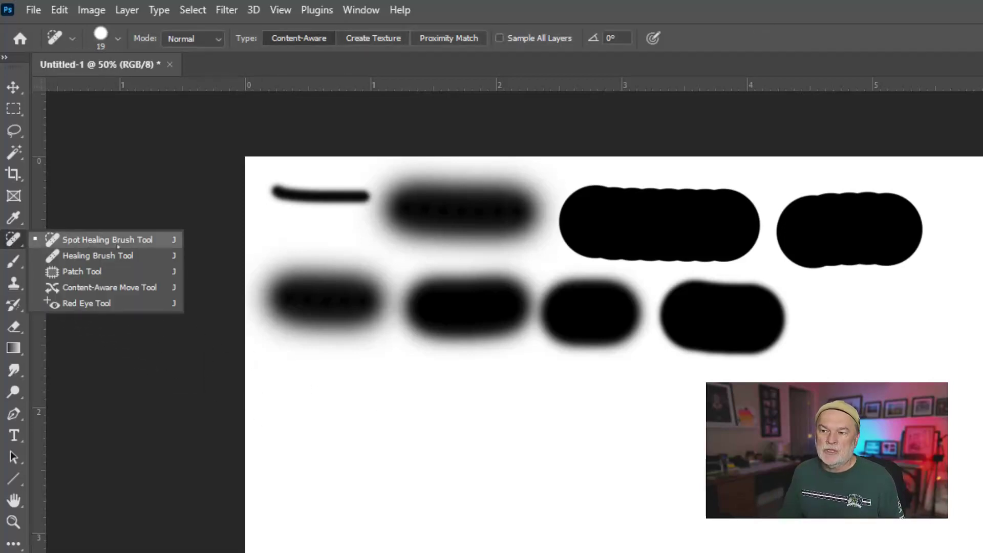
click(118, 245)
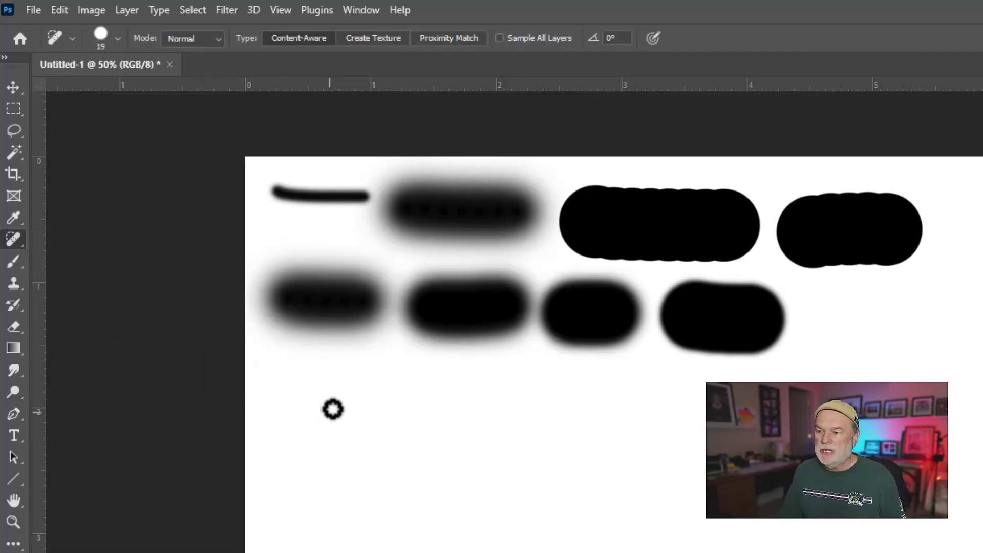
key(bracketright)
key(bracketright)
key(bracketright)
key(bracketright)
key(bracketright)
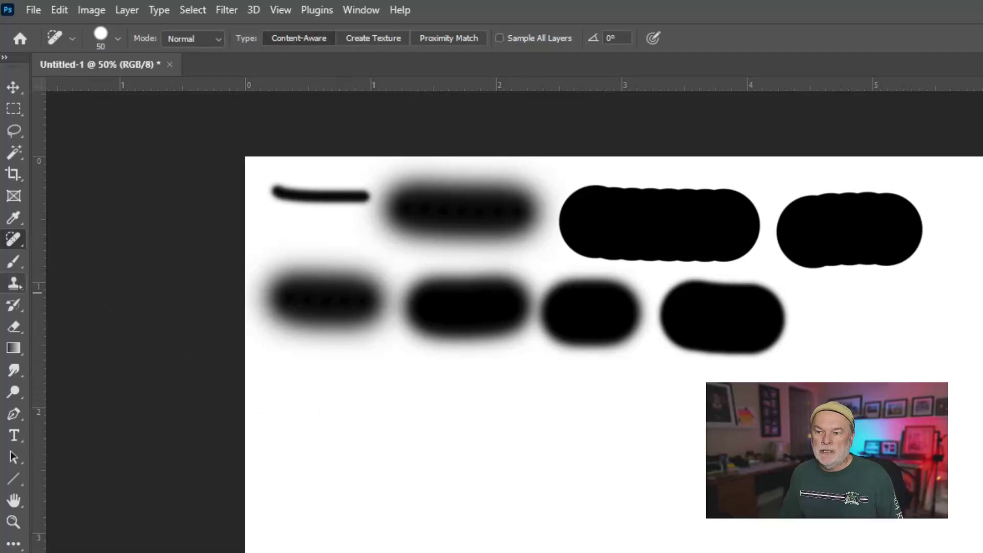
Return to the Clone Stamp tool, enlarge its brush to 175 px and raise its hardness to the maximum.
click(14, 283)
key(bracketright)
key(bracketright)
key(bracketright)
key(bracketright)
key(shift+bracketright)
key(shift+bracketright)
key(shift+bracketright)
key(shift+bracketright)
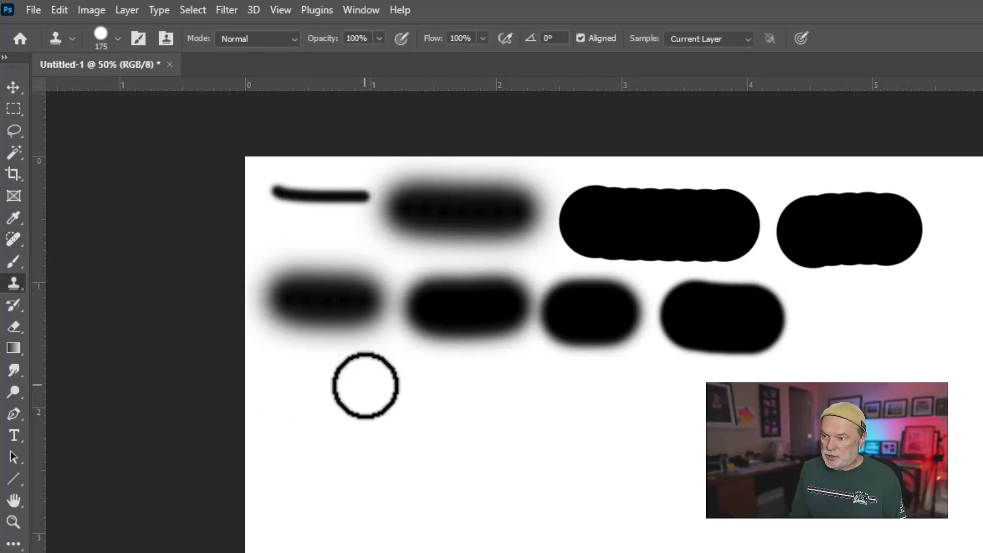
Lower the Clone Stamp brush hardness back to fully soft at the same size.
key(shift+bracketleft)
key(shift+bracketleft)
key(shift+bracketleft)
key(shift+bracketleft)
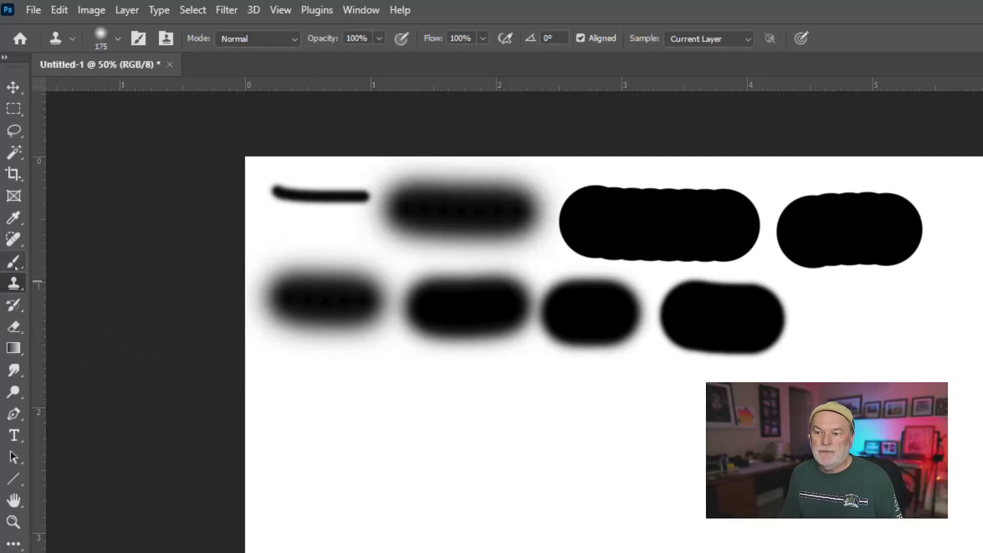
With the Brush tool, paint a hard-edged stroke at the end of the top row and a fully soft stroke starting a third row.
click(14, 261)
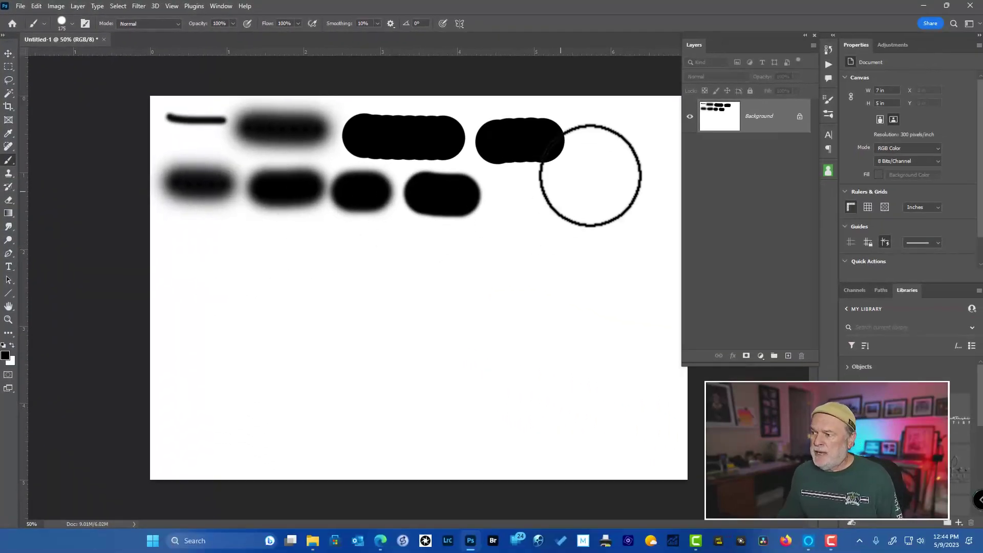
drag(594, 143, 629, 141)
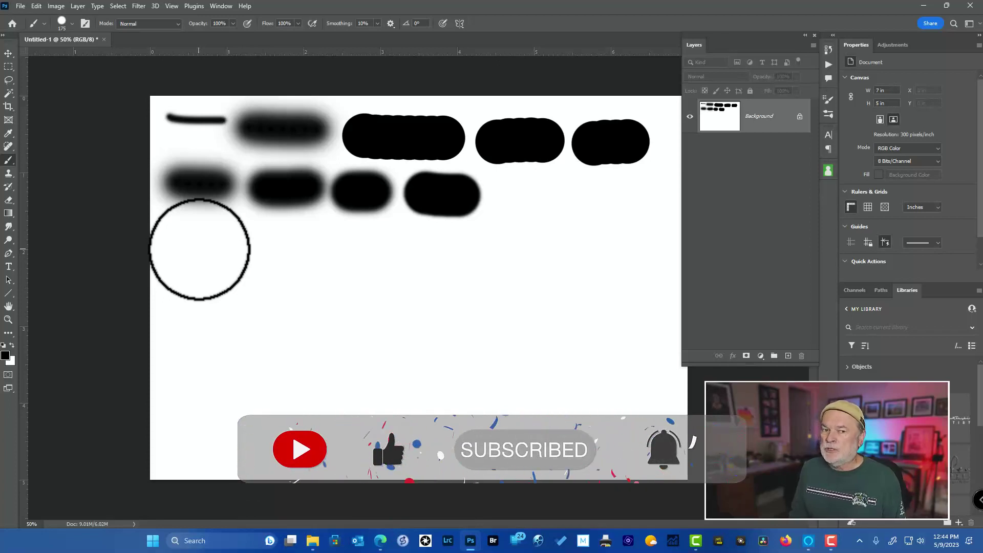
key(shift+bracketleft)
key(shift+bracketleft)
key(shift+bracketleft)
key(shift+bracketleft)
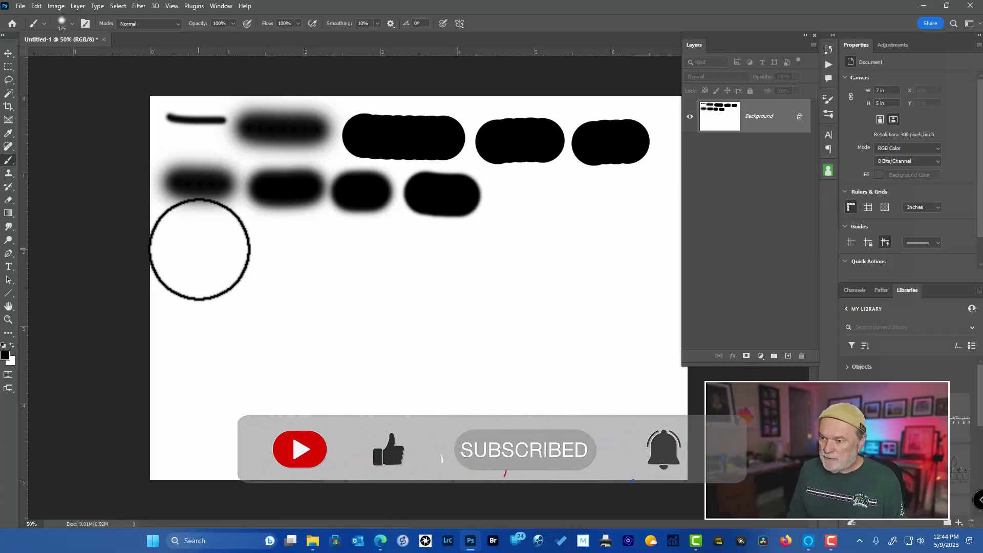
drag(188, 233, 224, 235)
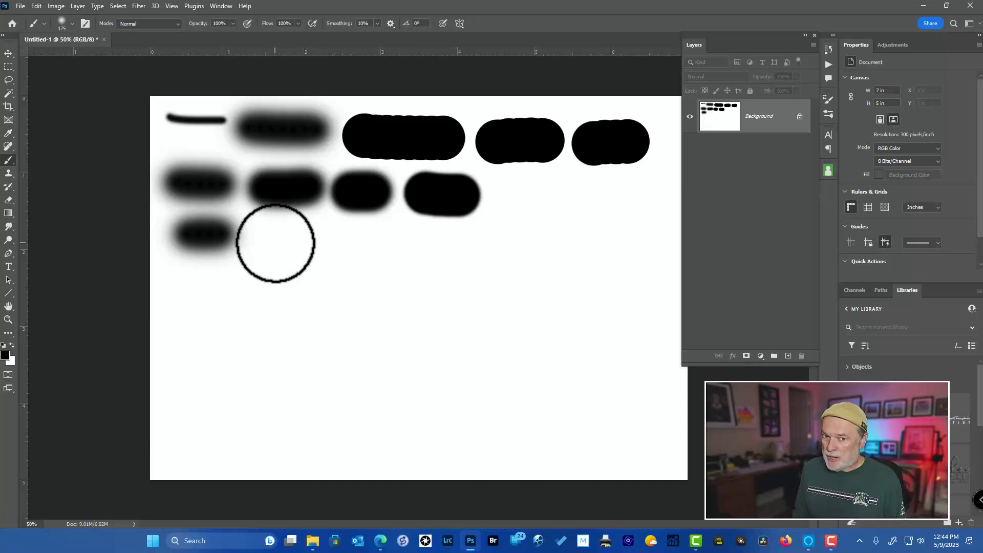
Raise the brush hardness to the maximum and paint two short hard-edged strokes beside the soft stroke in the third row.
key(shift+bracketright)
key(shift+bracketright)
key(shift+bracketright)
key(shift+bracketright)
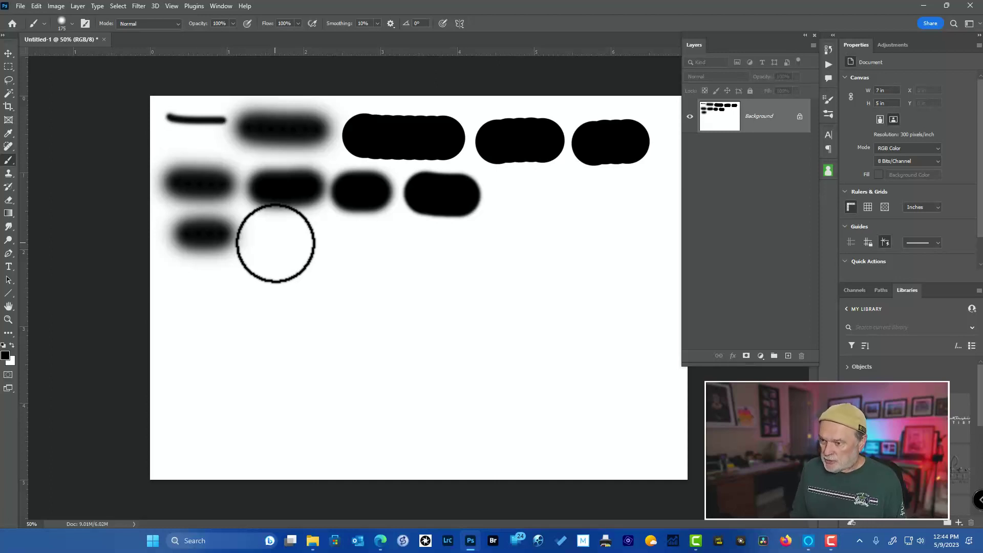
drag(275, 238, 307, 236)
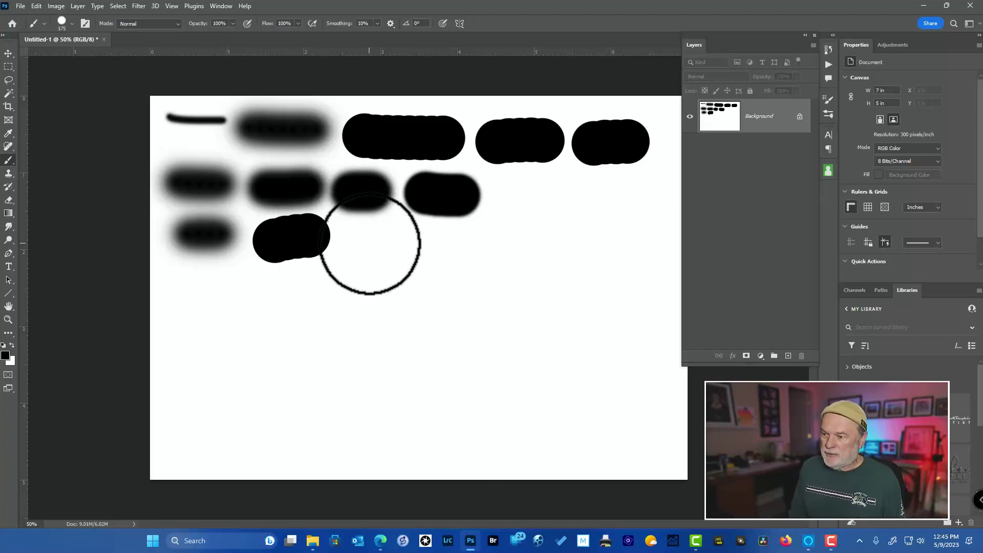
drag(369, 243, 392, 240)
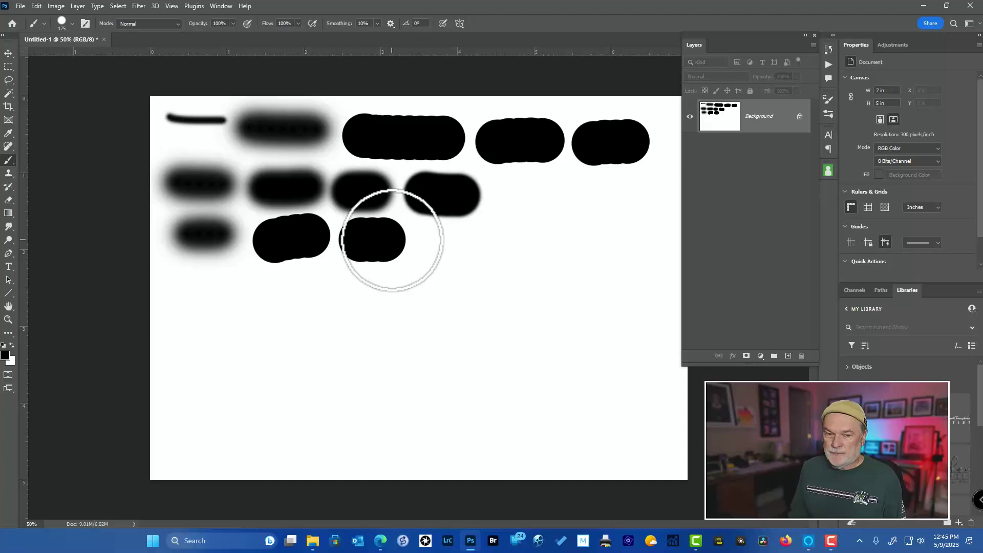
Lower the brush hardness to fully soft and paint a horizontal stroke at the end of the second row.
key(shift+bracketleft)
key(shift+bracketleft)
key(shift+bracketleft)
key(shift+bracketleft)
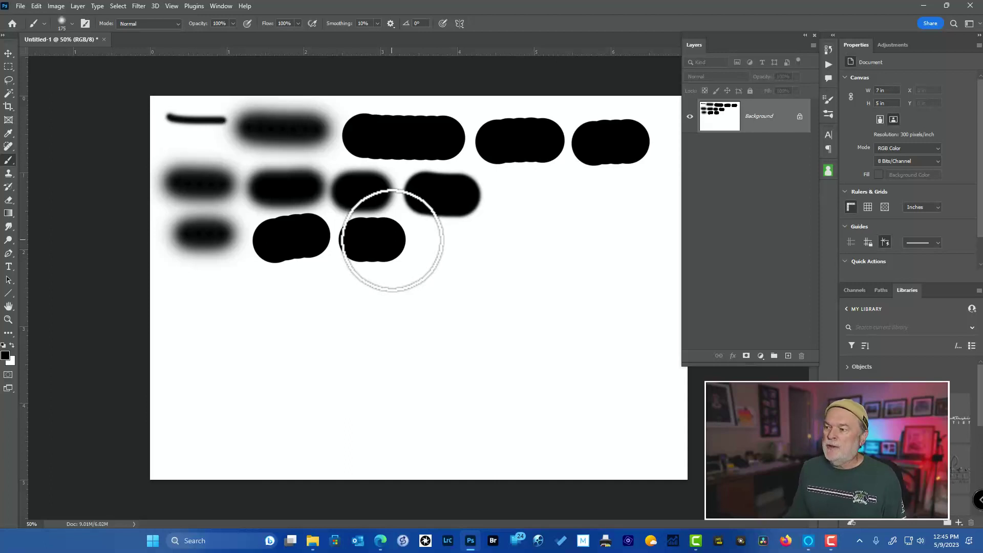
drag(518, 195, 584, 197)
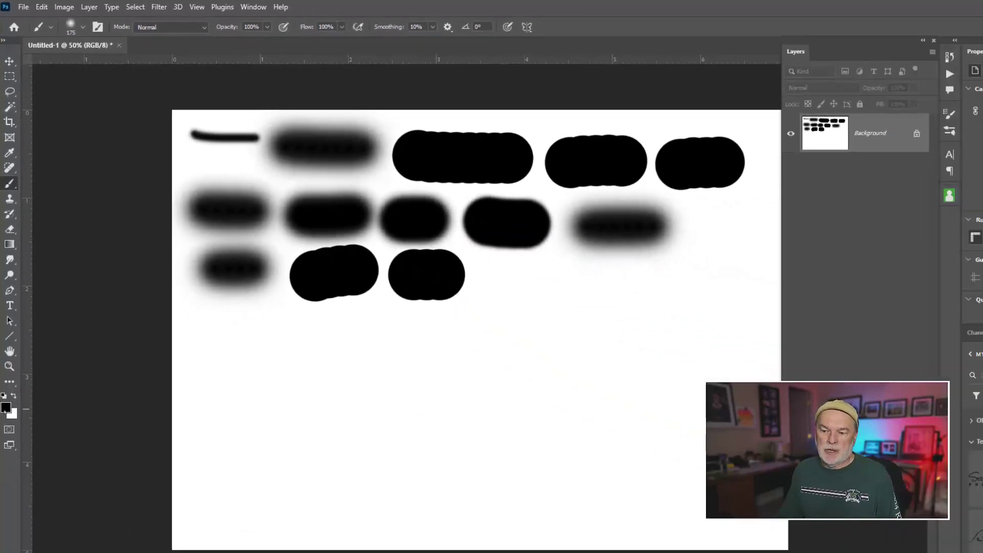
Set the foreground color to pure red (ff0000) and paint a short stroke beyond the soft stroke ending the second row.
click(6, 407)
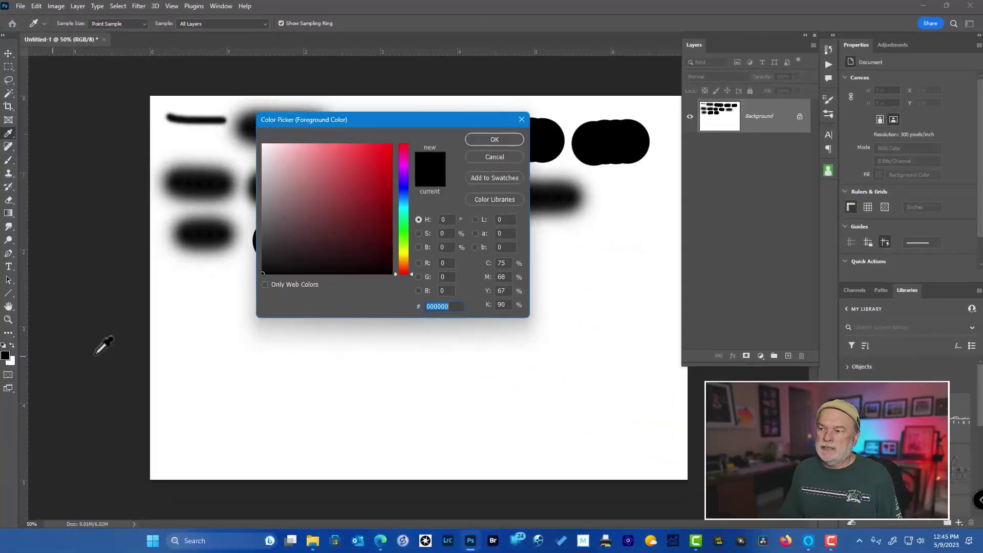
drag(372, 236, 427, 185)
drag(372, 161, 404, 138)
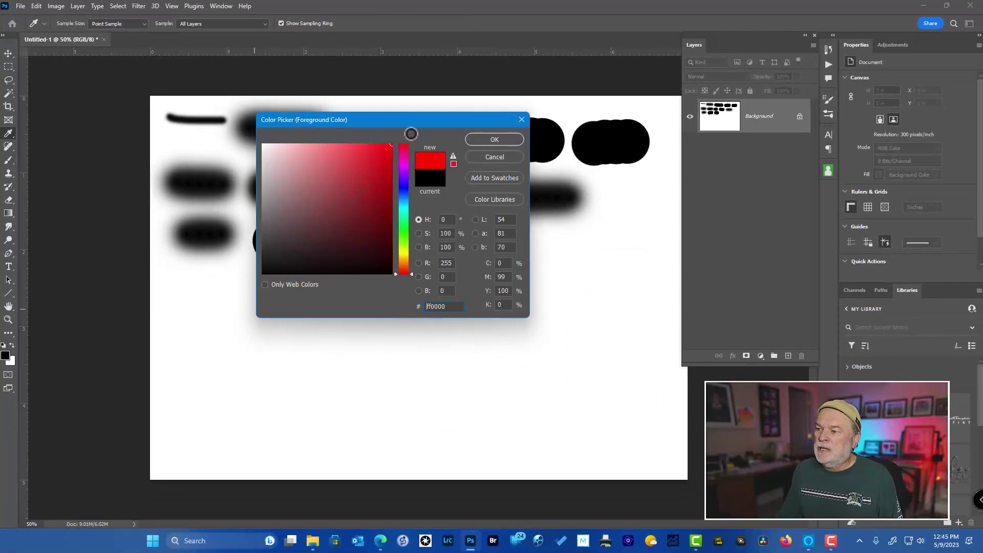
click(494, 139)
mouse_move(604, 193)
mouse_down()
mouse_move(634, 202)
mouse_move(619, 219)
mouse_move(626, 211)
mouse_up()
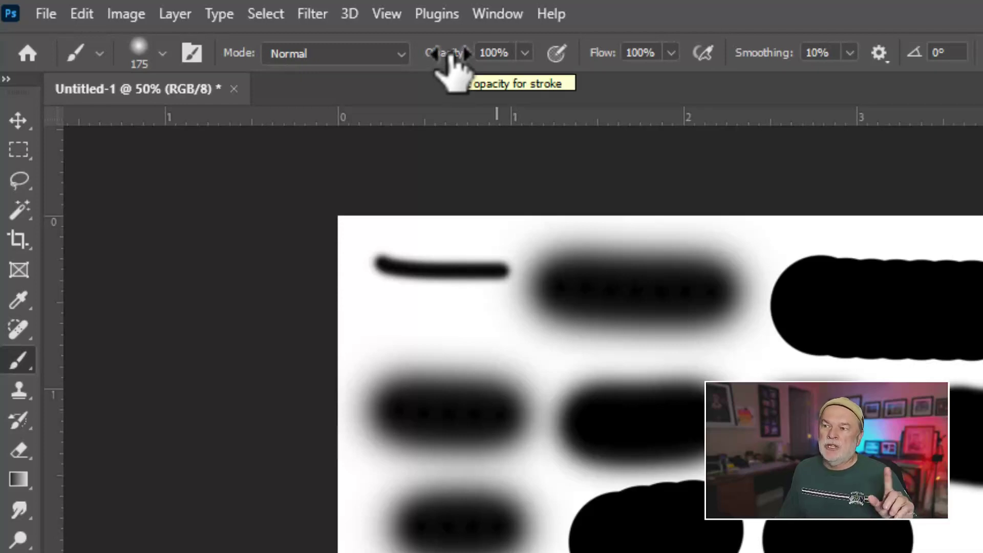
Set the brush opacity to 50% and paint a single soft red dab below the thin black stroke.
drag(454, 54, 757, 62)
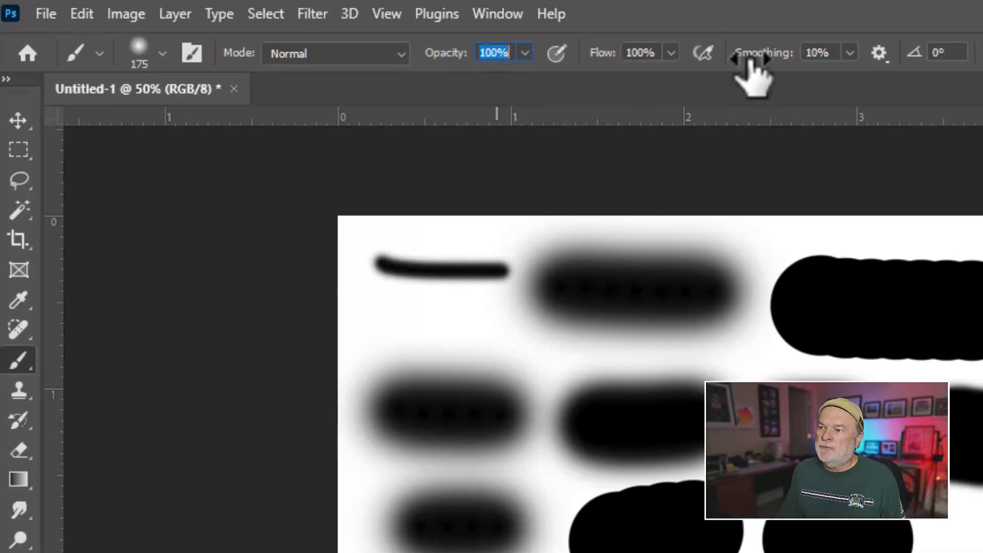
click(510, 56)
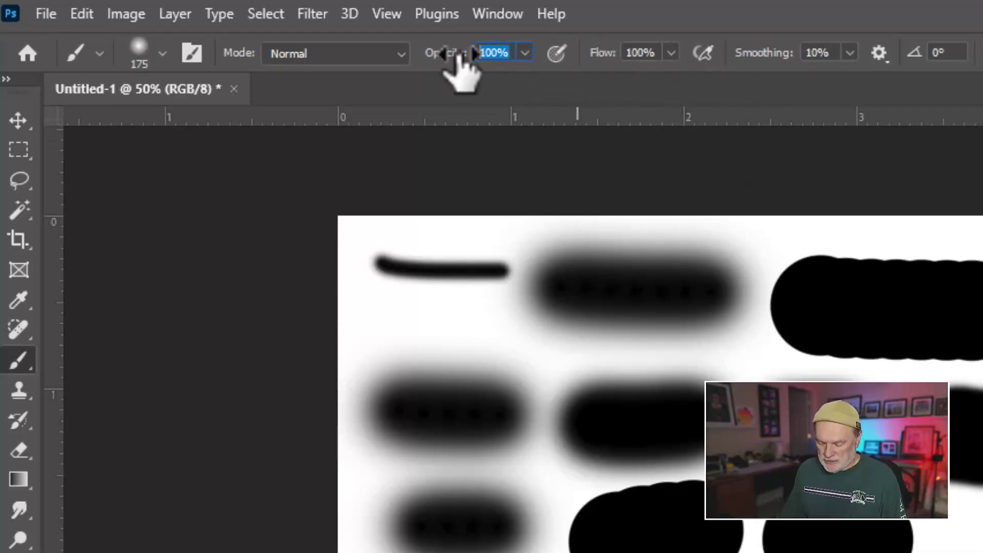
text(50)
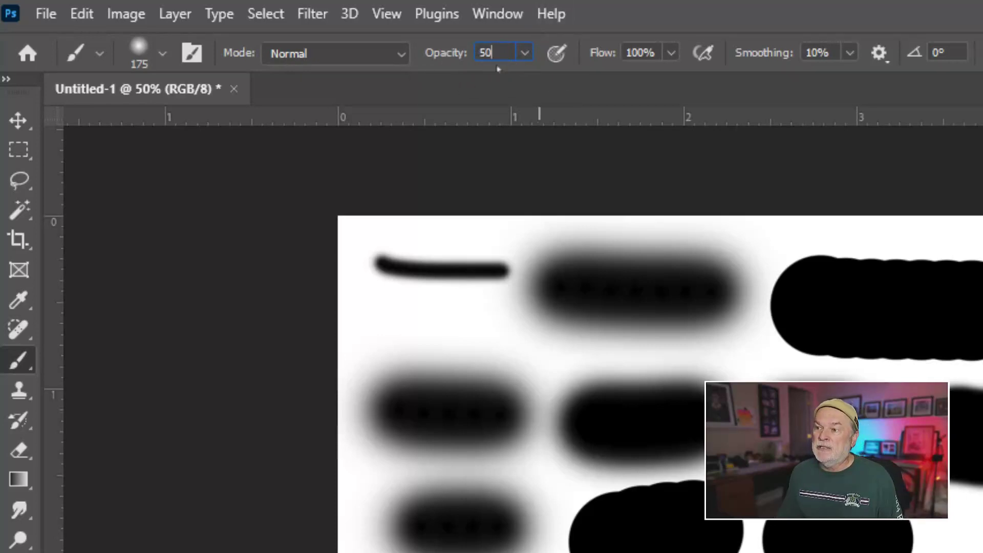
click(477, 324)
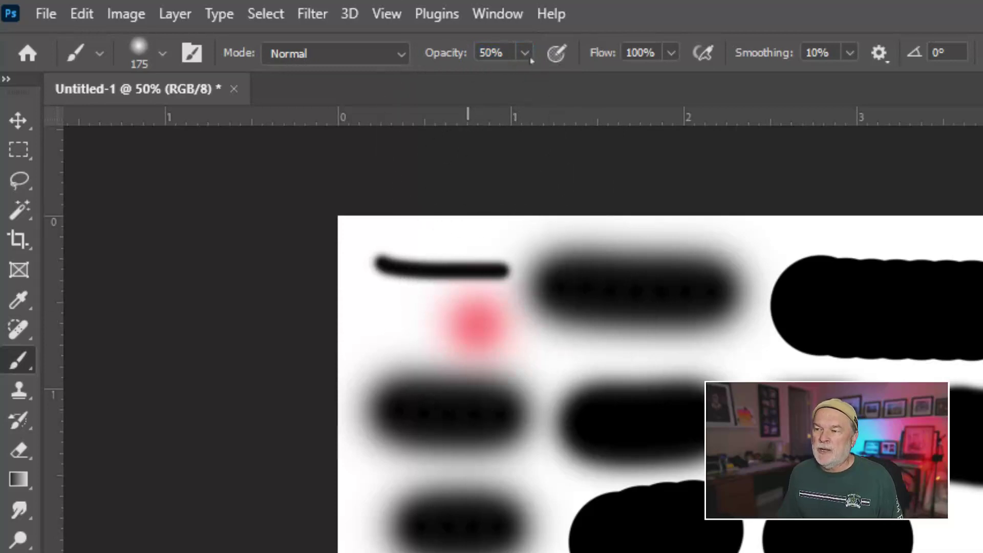
Raise the brush opacity to 100%, bring it back to 50%, and paint a diagonal red stroke across the red dab.
drag(436, 51, 655, 82)
drag(448, 55, 527, 54)
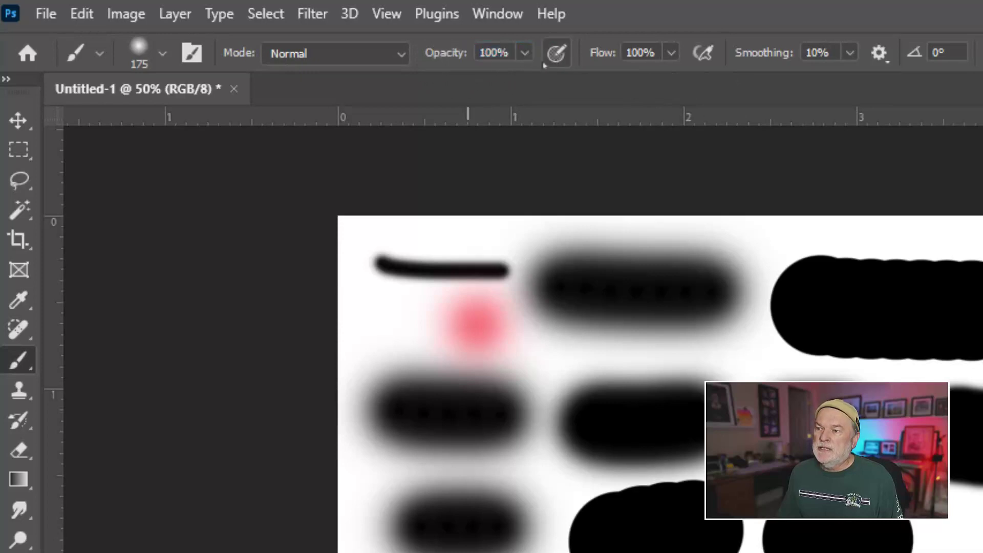
click(526, 53)
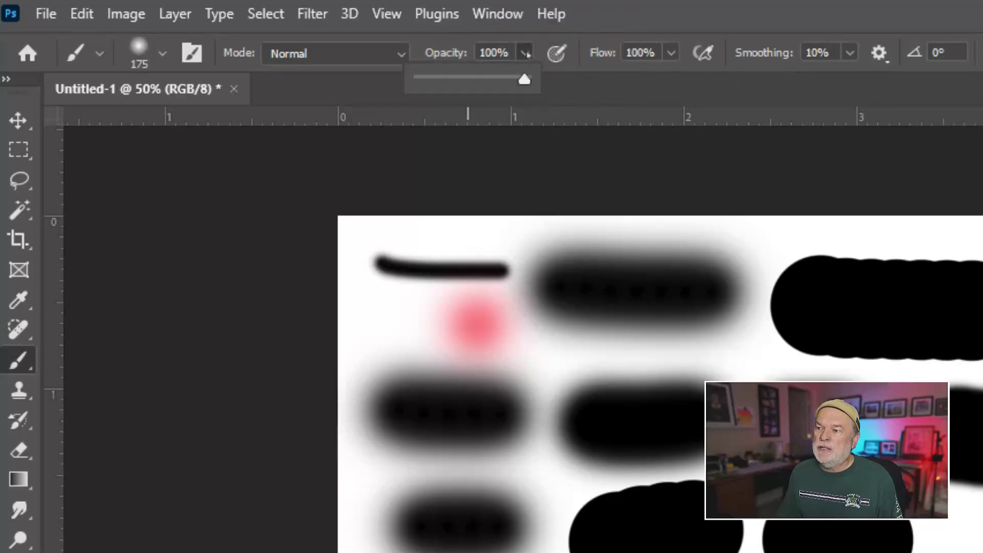
drag(527, 79, 472, 90)
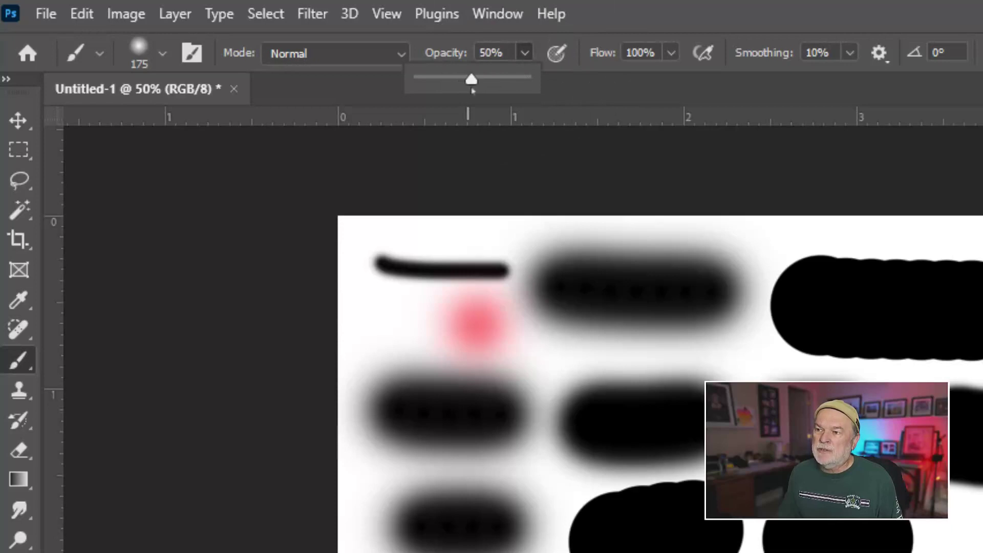
mouse_move(424, 318)
mouse_down()
mouse_move(571, 351)
mouse_move(531, 351)
mouse_up()
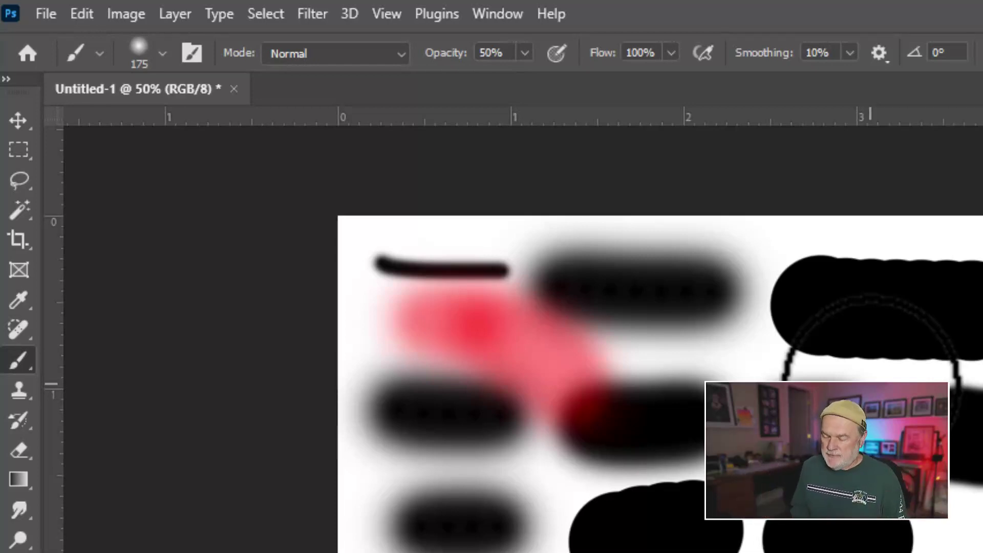
Try different brush opacities in succession, starting at 100% and ending at 30%.
key(0)
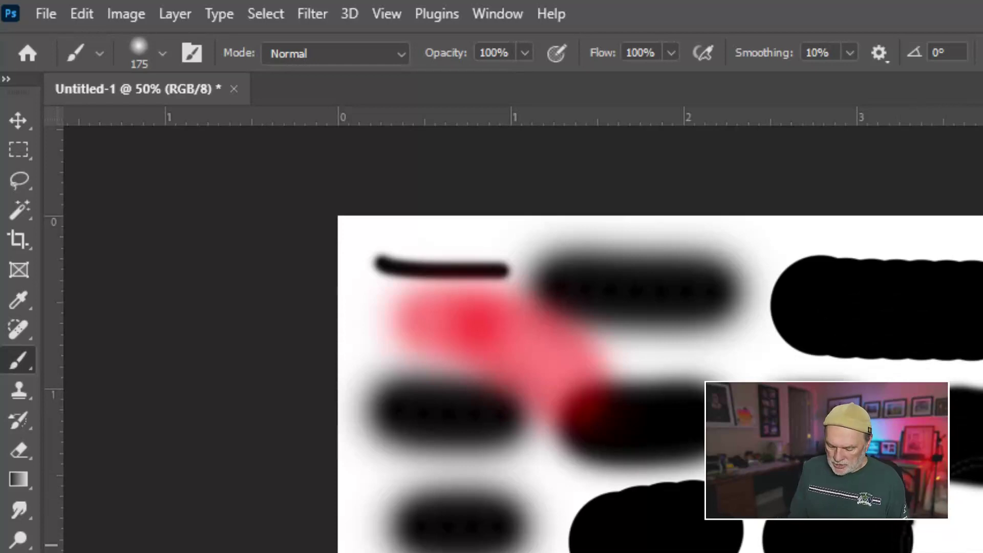
key(5)
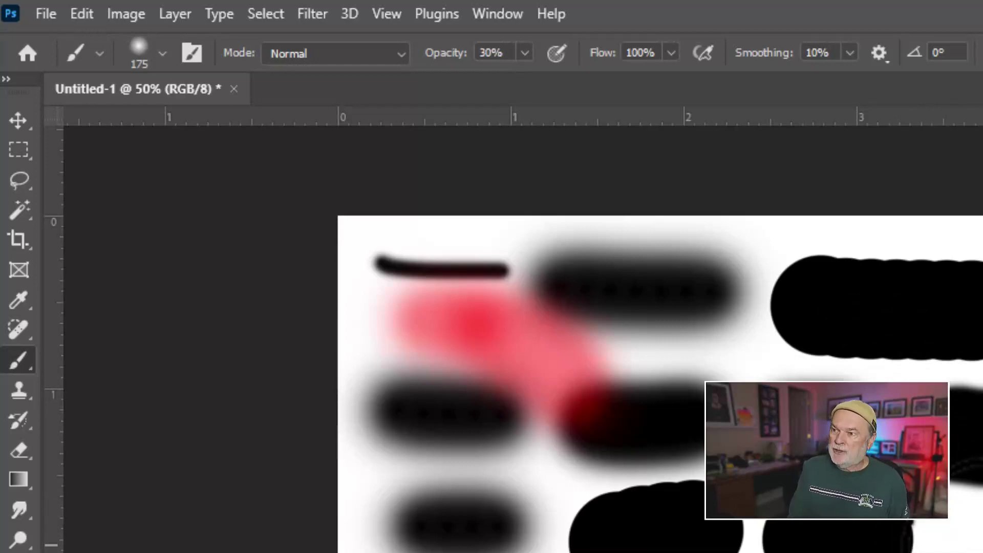
Try brush opacities of 90%, 55%, 45% and 100% in succession.
key(9)
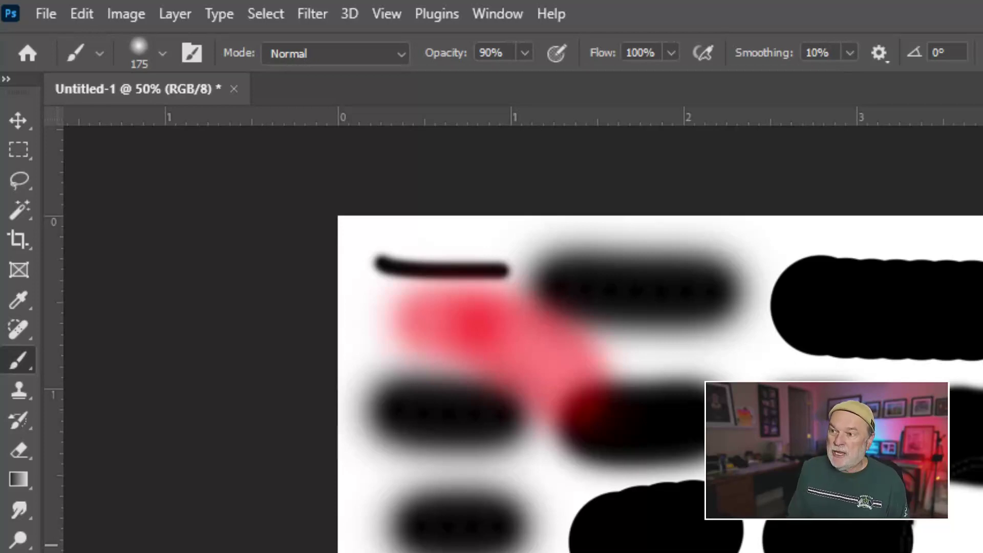
key(5)
key(5)
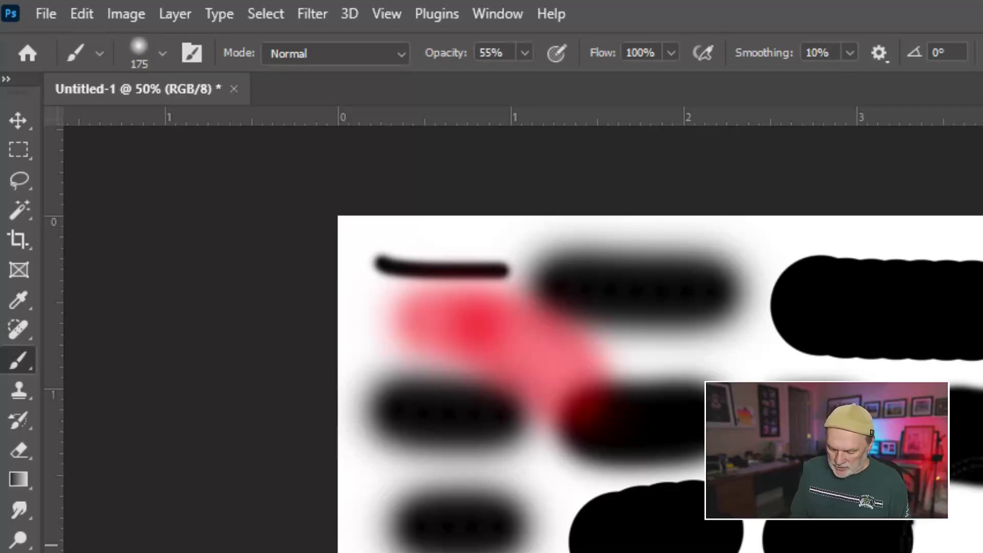
key(4)
key(5)
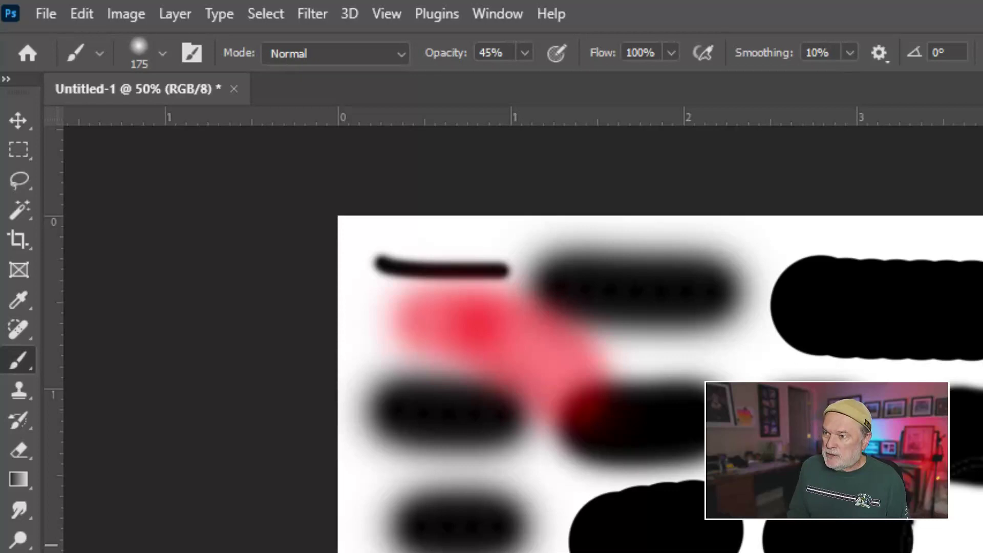
key(0)
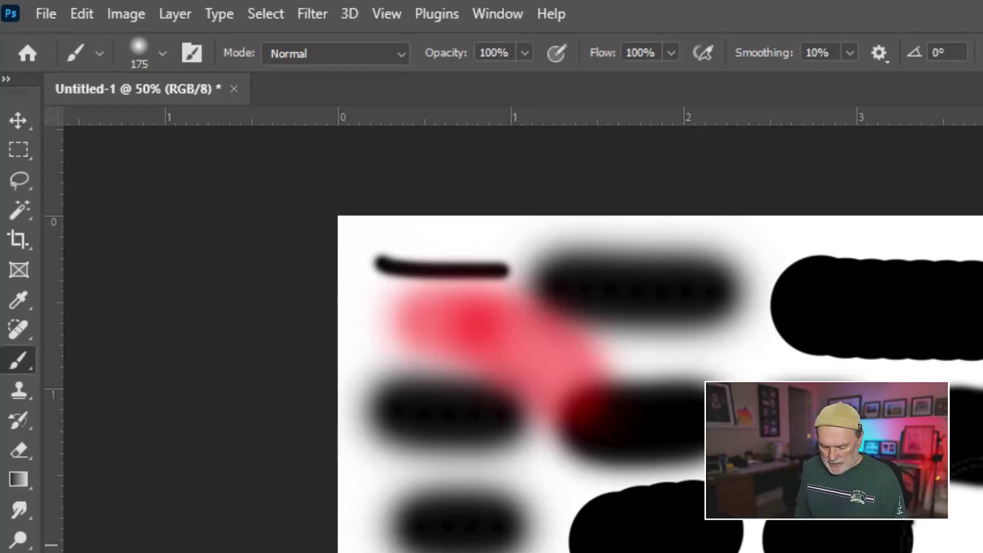
Set the brush opacity to 50% and paint a wide soft red patch below the third row of black strokes.
key(5)
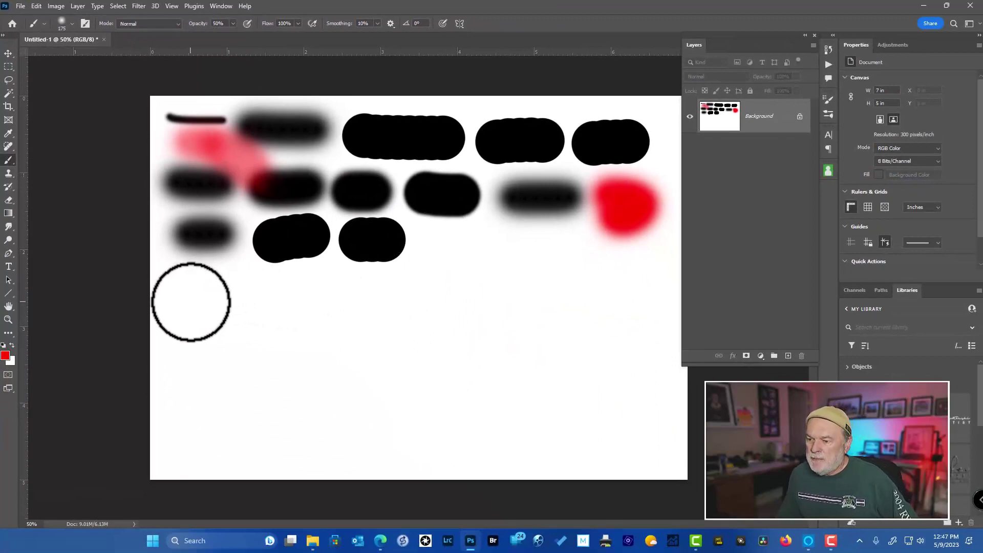
mouse_move(190, 303)
mouse_down()
mouse_move(307, 308)
mouse_move(210, 307)
mouse_move(242, 310)
mouse_up()
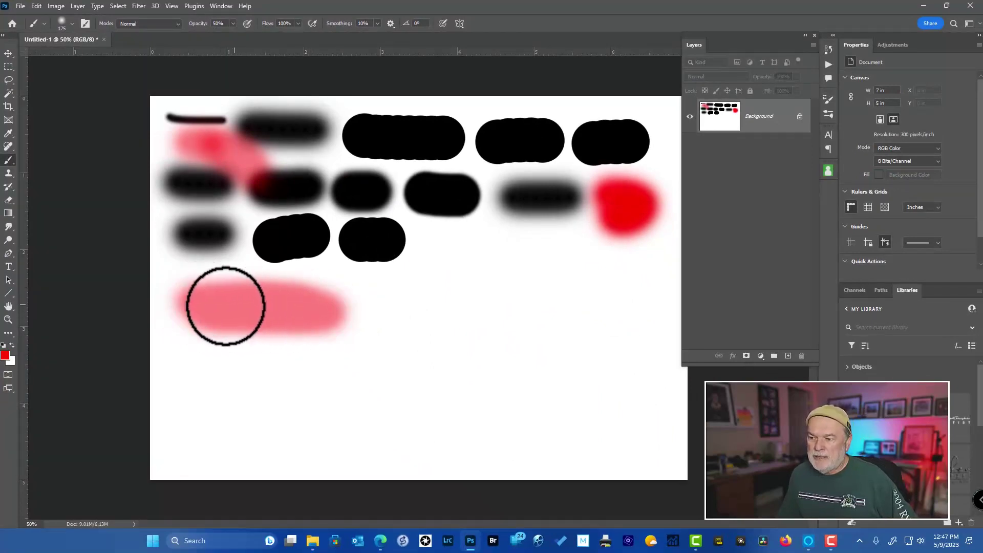
mouse_move(250, 307)
mouse_down()
mouse_move(369, 316)
mouse_move(214, 321)
mouse_move(321, 319)
mouse_move(264, 309)
mouse_move(221, 312)
mouse_move(331, 320)
mouse_move(255, 329)
mouse_up()
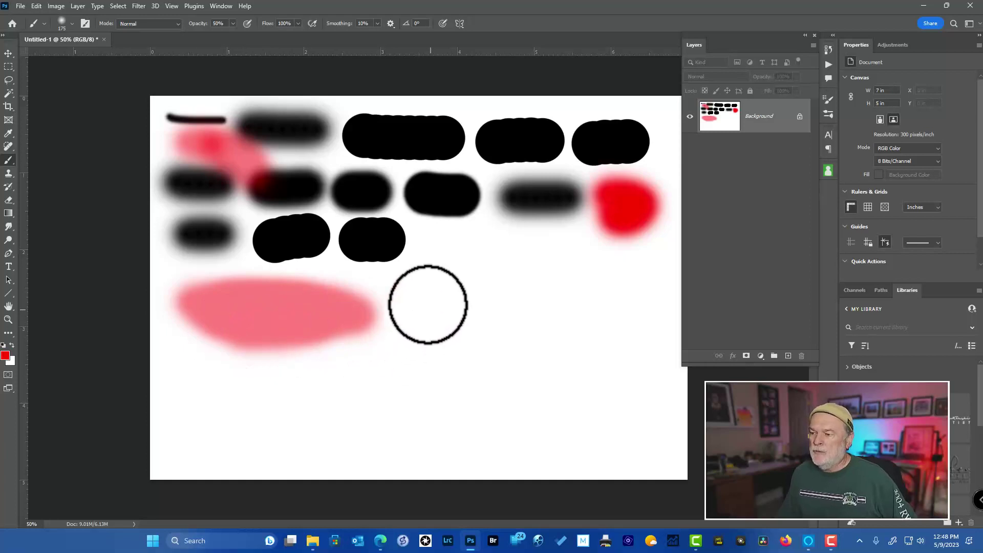
Paint a second soft red patch beside the first, and build up overlapping strokes over the first patch's right end.
click(416, 295)
mouse_move(416, 295)
mouse_down()
mouse_move(533, 284)
mouse_move(436, 293)
mouse_move(512, 293)
mouse_move(421, 317)
mouse_move(491, 306)
mouse_move(503, 281)
mouse_move(438, 296)
mouse_move(495, 290)
mouse_move(440, 293)
mouse_up()
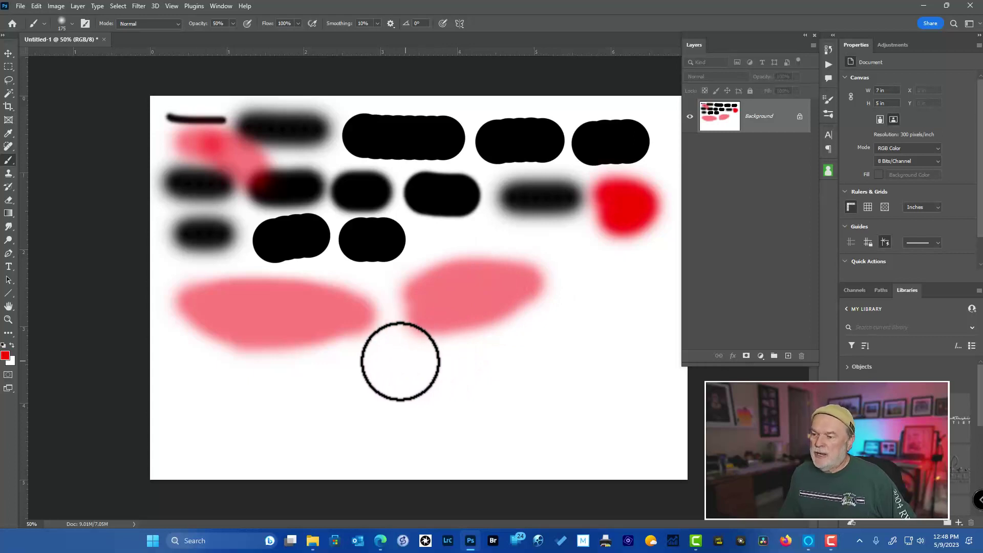
drag(384, 351, 304, 315)
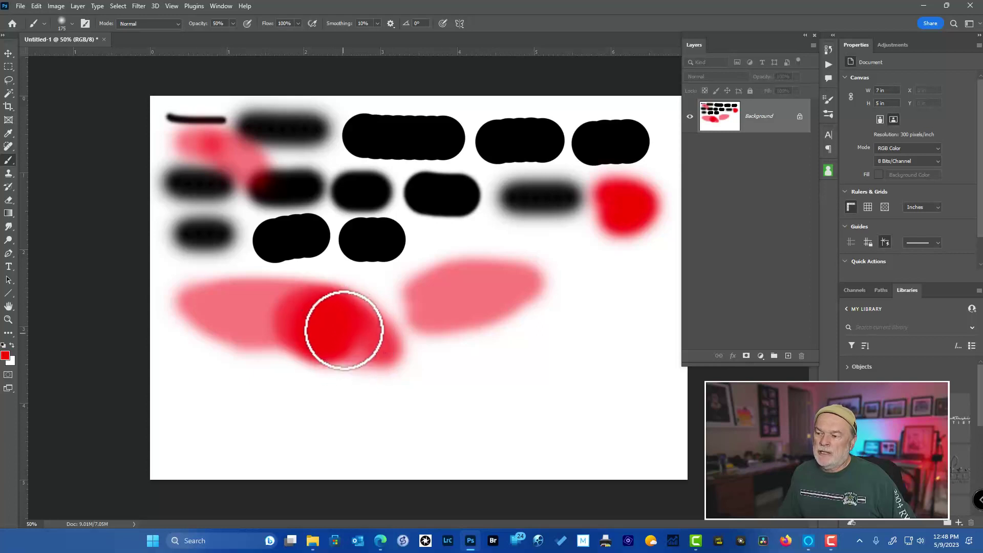
mouse_move(352, 346)
mouse_down()
mouse_move(338, 328)
mouse_move(329, 360)
mouse_up()
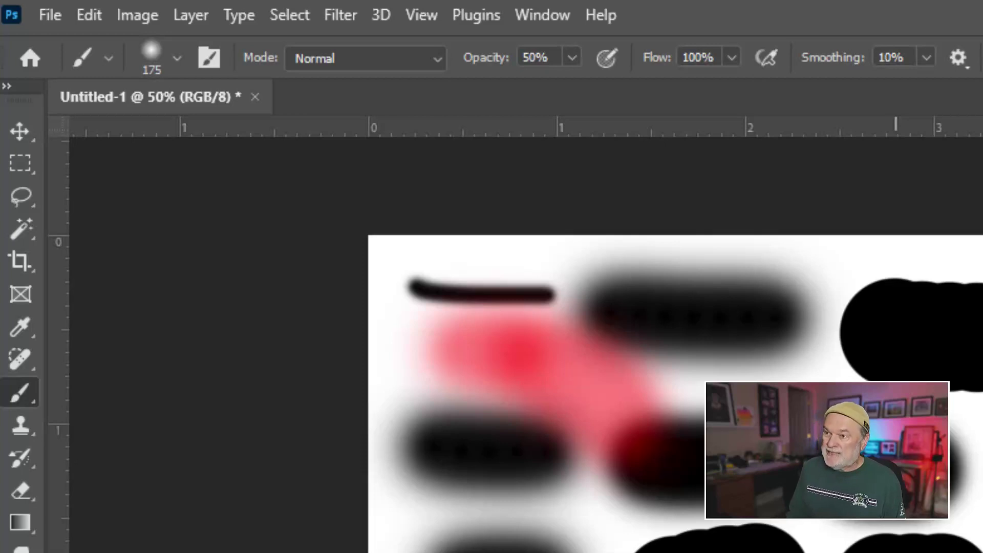
Restore the brush opacity to 100% and try different flow values, including 50%, 100% and 5%.
key(0)
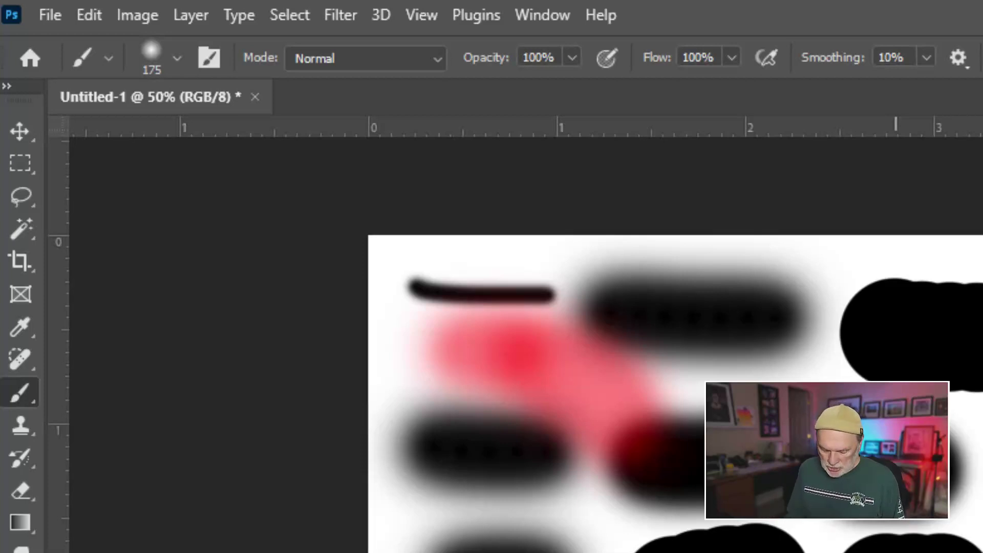
key(shift+5)
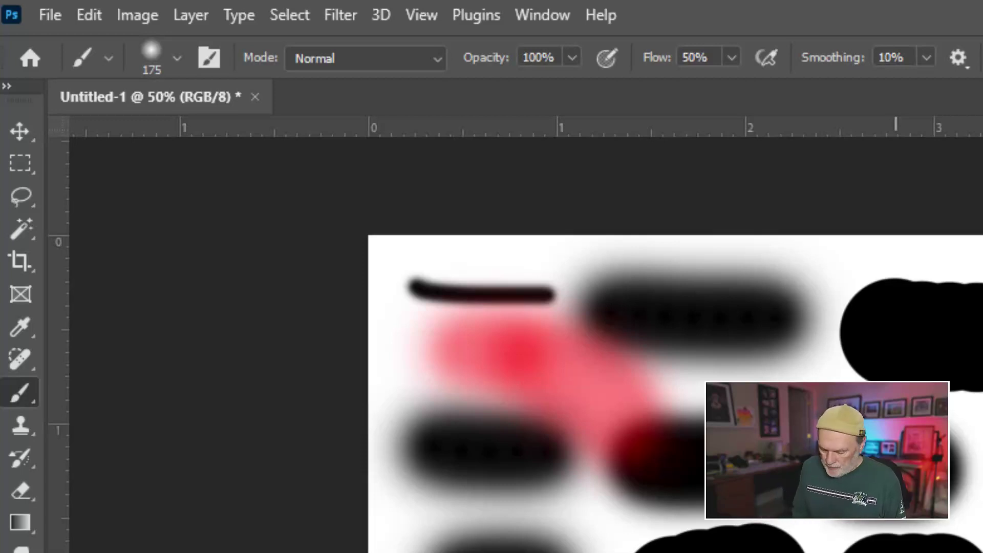
key(shift+0)
key(shift+5)
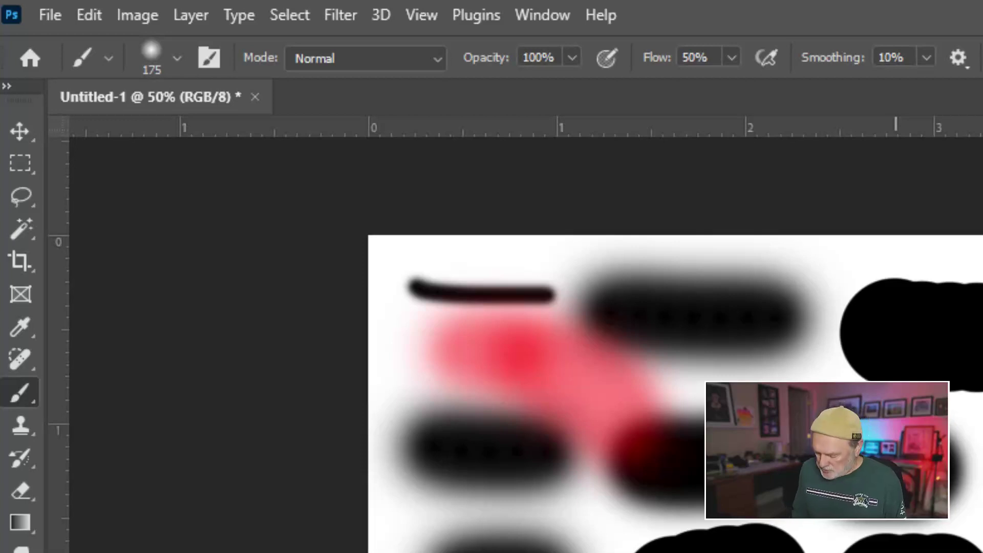
key(shift+0)
key(shift+0)
key(shift+5)
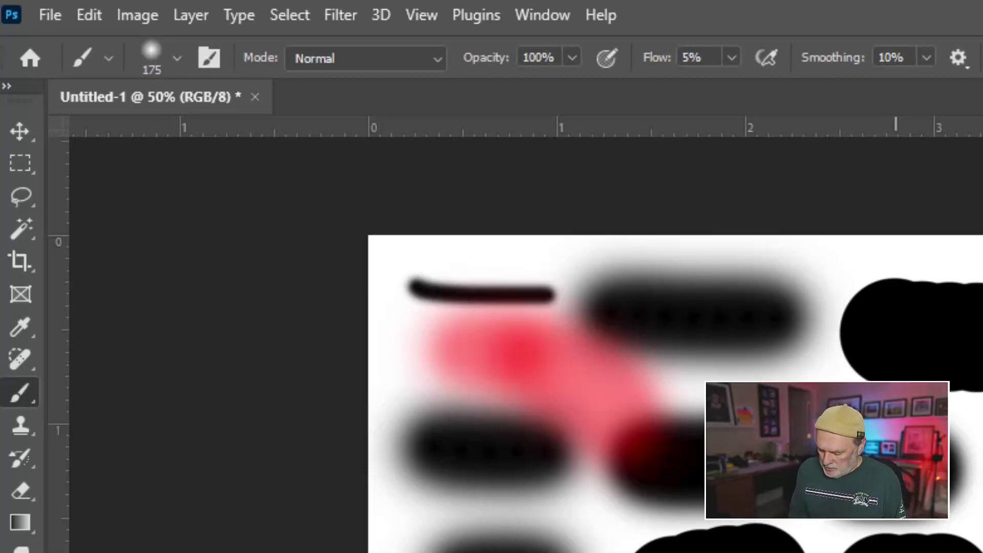
Set the brush flow to 2% and build up a soft red stroke by repeatedly painting over the canvas's lower right area.
key(shift+0)
key(shift+2)
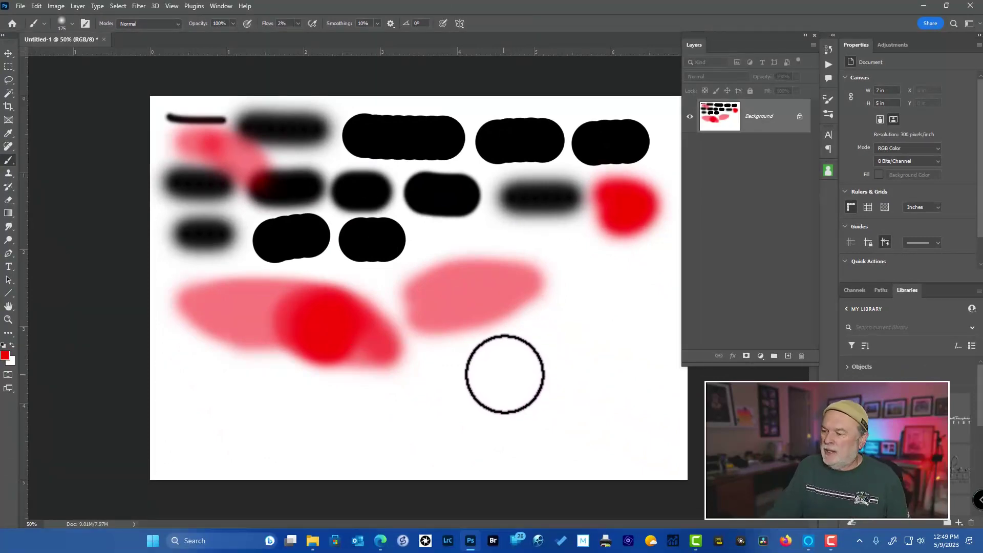
key(bracketleft)
key(bracketleft)
key(bracketleft)
key(bracketleft)
mouse_move(548, 353)
mouse_down()
mouse_move(491, 361)
mouse_move(558, 392)
mouse_up()
mouse_move(585, 352)
mouse_down()
mouse_move(481, 357)
mouse_move(579, 397)
mouse_move(491, 385)
mouse_move(584, 358)
mouse_move(533, 389)
mouse_move(589, 397)
mouse_move(584, 352)
mouse_move(563, 404)
mouse_move(599, 409)
mouse_move(585, 352)
mouse_up()
mouse_move(600, 424)
mouse_down()
mouse_move(563, 426)
mouse_move(613, 422)
mouse_move(583, 442)
mouse_move(609, 440)
mouse_move(545, 410)
mouse_move(543, 374)
mouse_move(517, 368)
mouse_move(481, 384)
mouse_move(528, 410)
mouse_move(425, 387)
mouse_move(479, 404)
mouse_move(485, 394)
mouse_up()
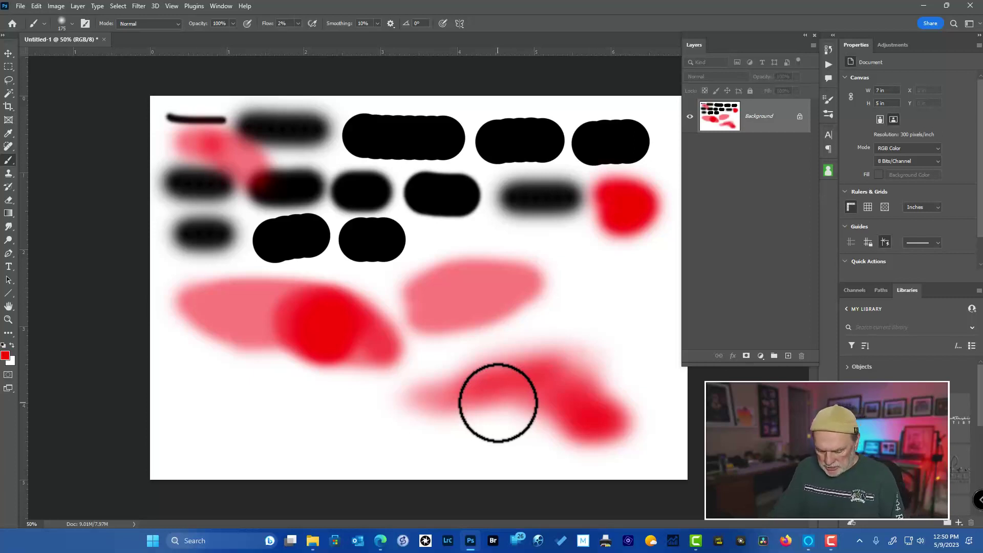
Restore the default black foreground, reduce the brush to 70 px, and build up a thin gray stroke in the canvas's lower left area.
key(d)
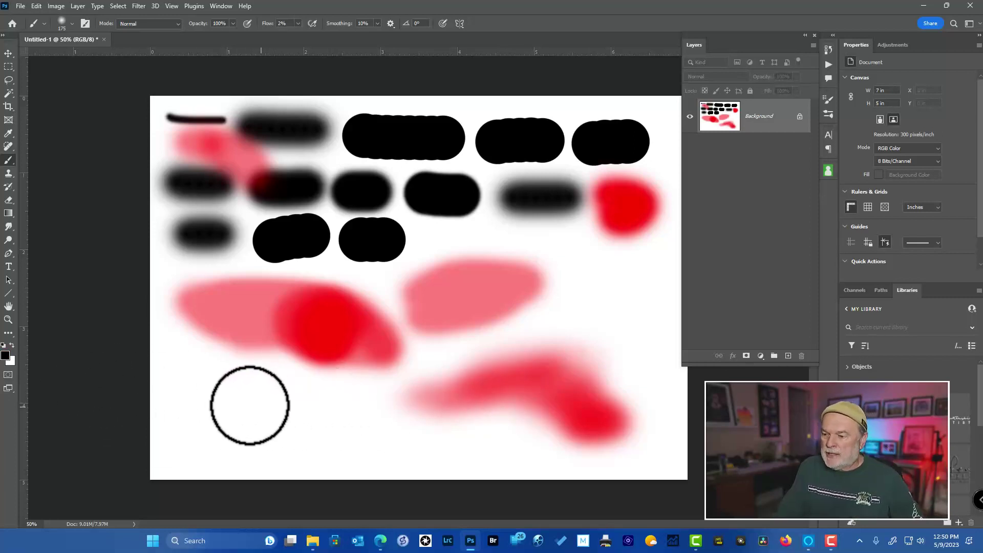
key(bracketleft)
key(bracketleft)
key(bracketleft)
key(bracketleft)
key(bracketleft)
key(bracketleft)
shift+click(210, 399)
mouse_move(250, 401)
mouse_down()
mouse_move(370, 429)
mouse_move(253, 401)
mouse_move(206, 402)
mouse_move(371, 435)
mouse_move(348, 438)
mouse_up()
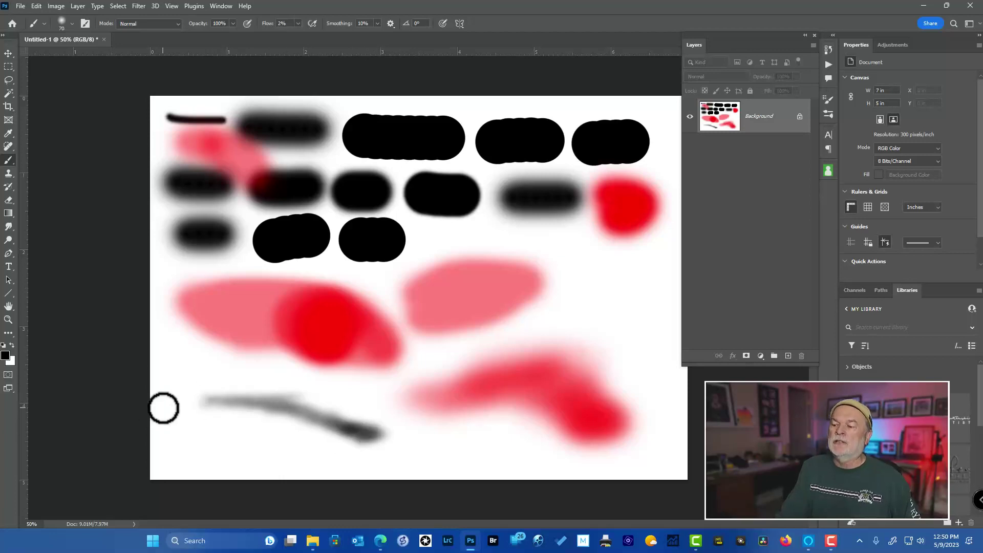
mouse_move(195, 400)
mouse_down()
mouse_move(229, 397)
mouse_move(194, 399)
mouse_up()
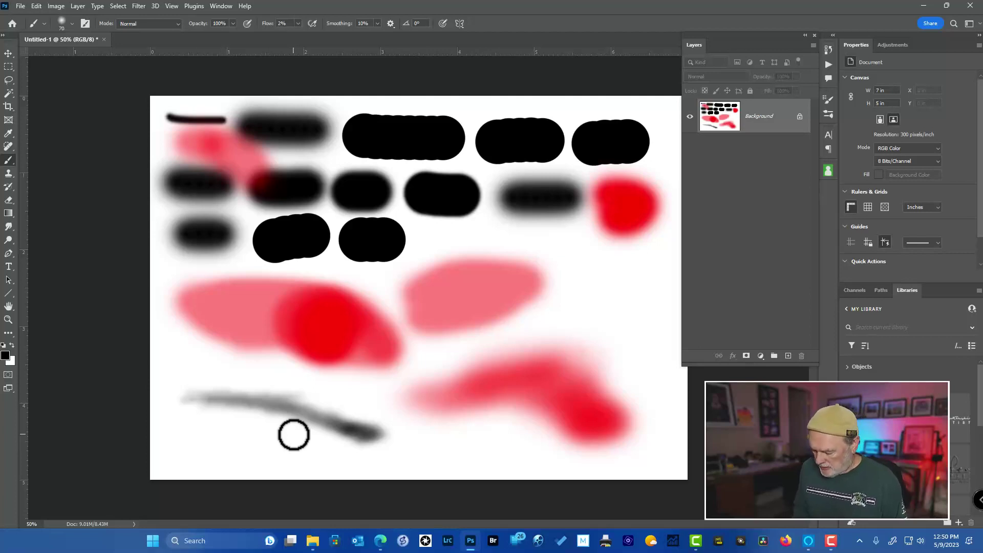
Return the brush flow to 100% and enlarge the brush to 175 px.
key(shift+0)
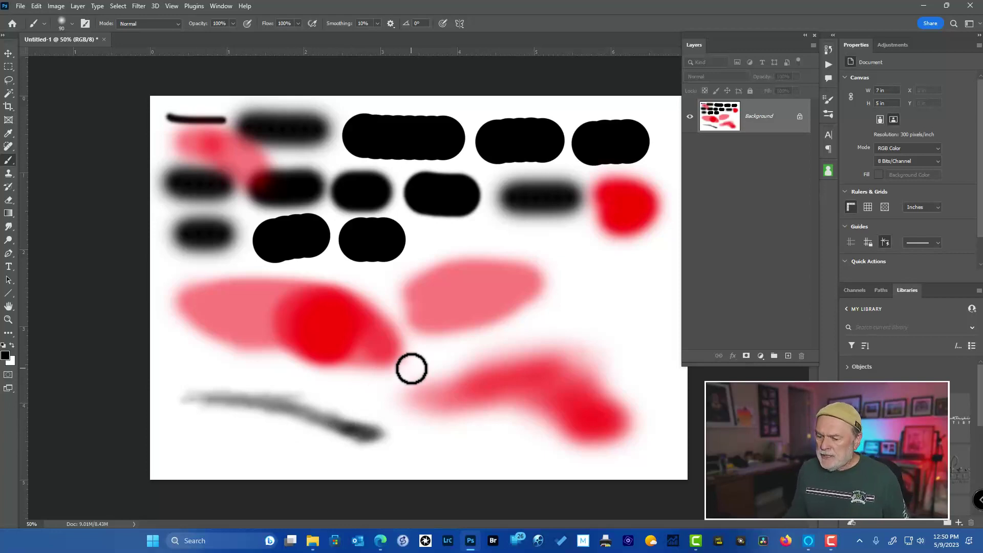
key(bracketright)
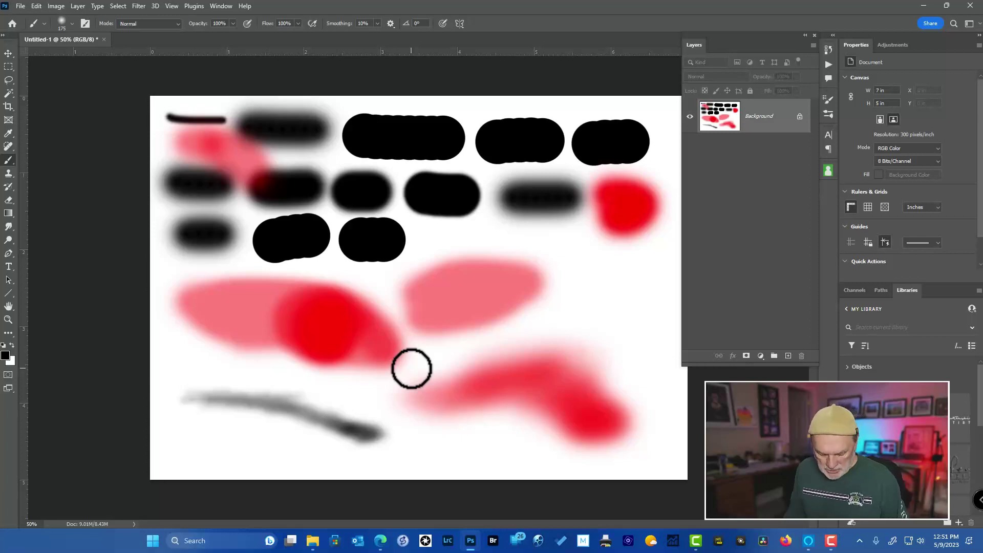
key(bracketright)
key(bracketright)
key(bracketright)
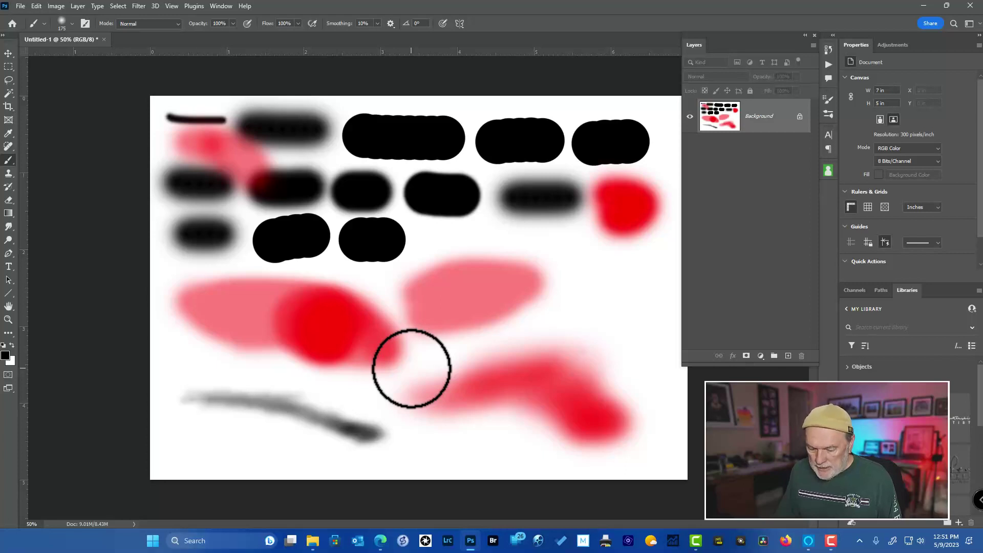
Adjust the brush interactively on the canvas, enlarging it to 223 px and raising its hardness.
key(alt)
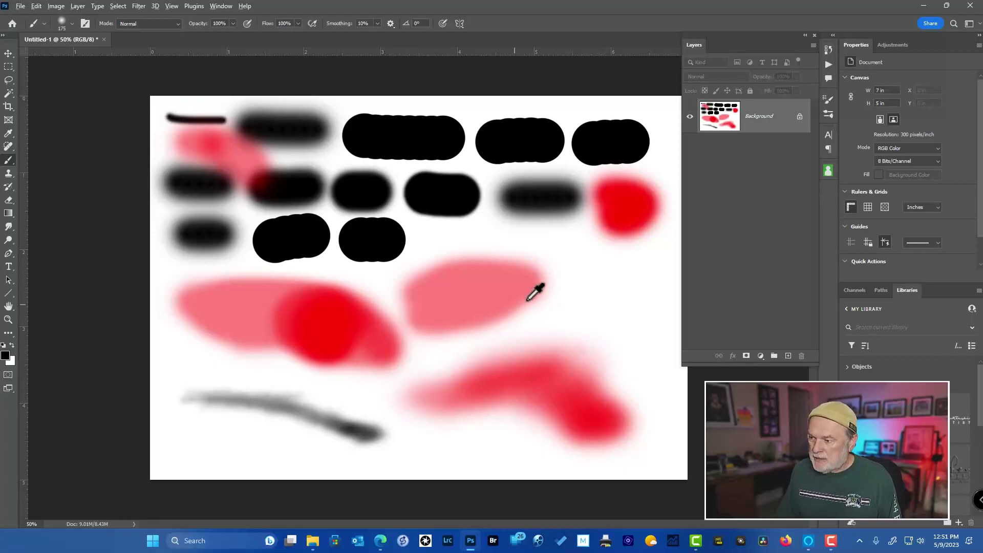
alt+right_click(568, 291)
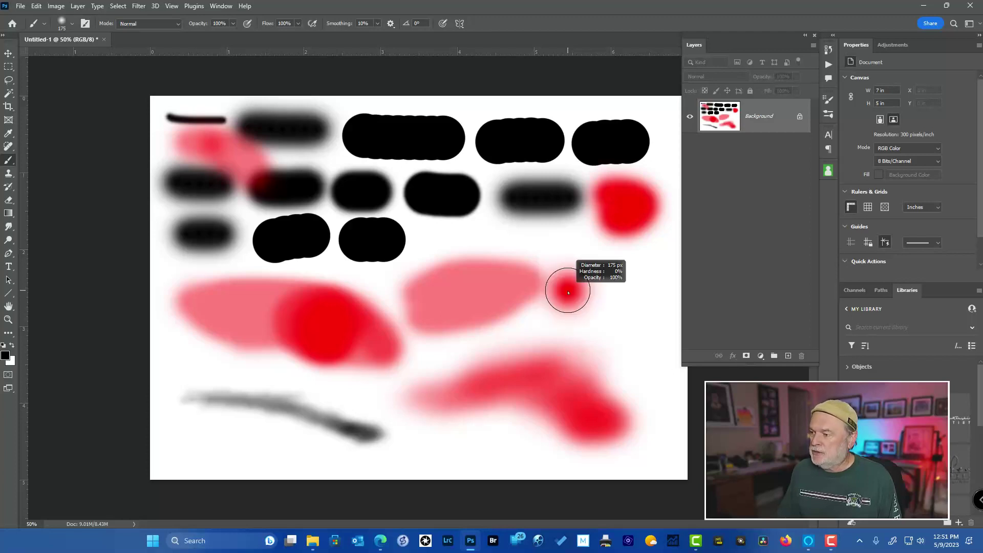
mouse_move(569, 292)
mouse_down()
mouse_move(600, 294)
mouse_move(571, 298)
mouse_move(582, 445)
mouse_move(576, 302)
mouse_move(567, 311)
mouse_move(572, 424)
mouse_up()
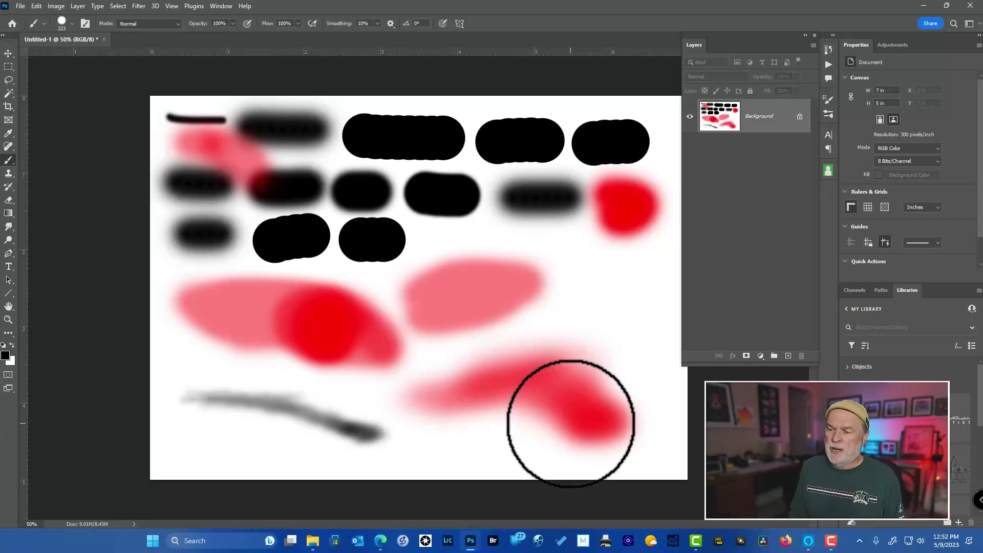
Lower the brush hardness to 0% and paint a short soft black stroke beside the second red patch.
key(shift+bracketleft)
key(shift+bracketleft)
key(shift+bracketleft)
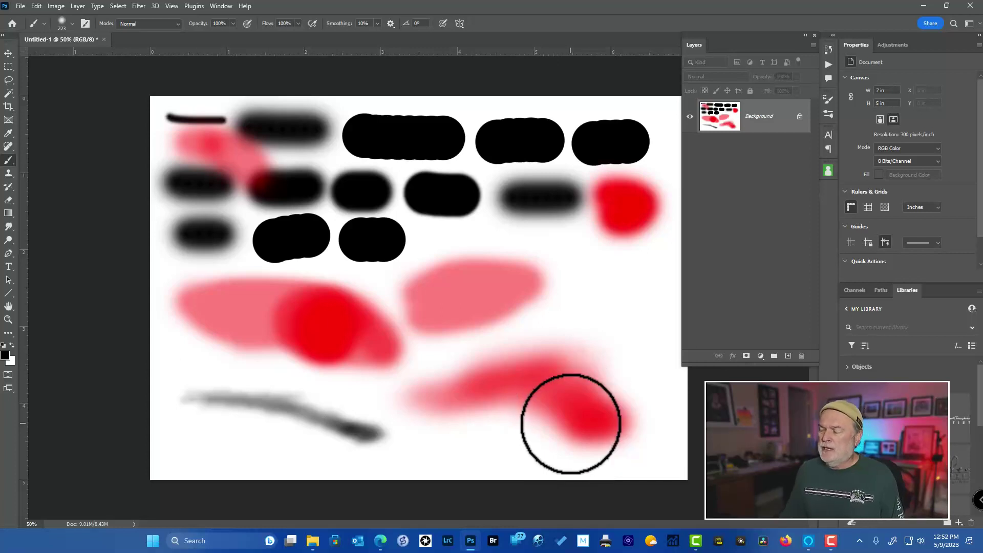
drag(581, 301, 620, 297)
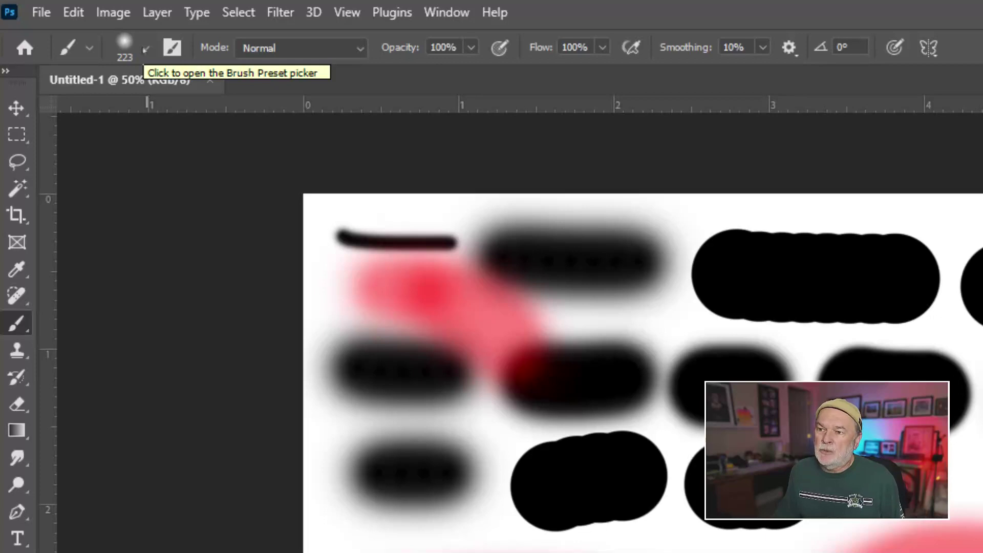
View the Brush Preset picker briefly, and reset all tools to their default settings.
click(145, 49)
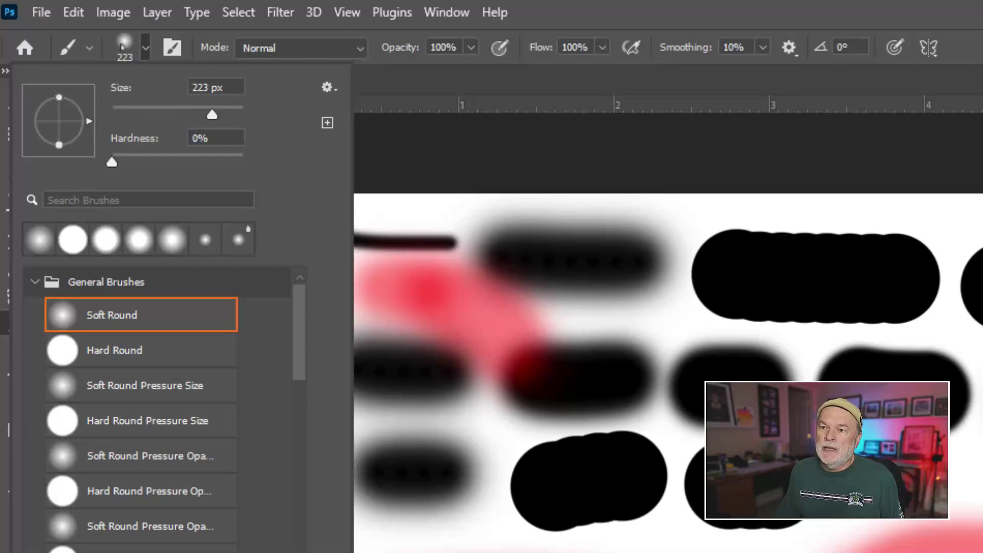
click(122, 47)
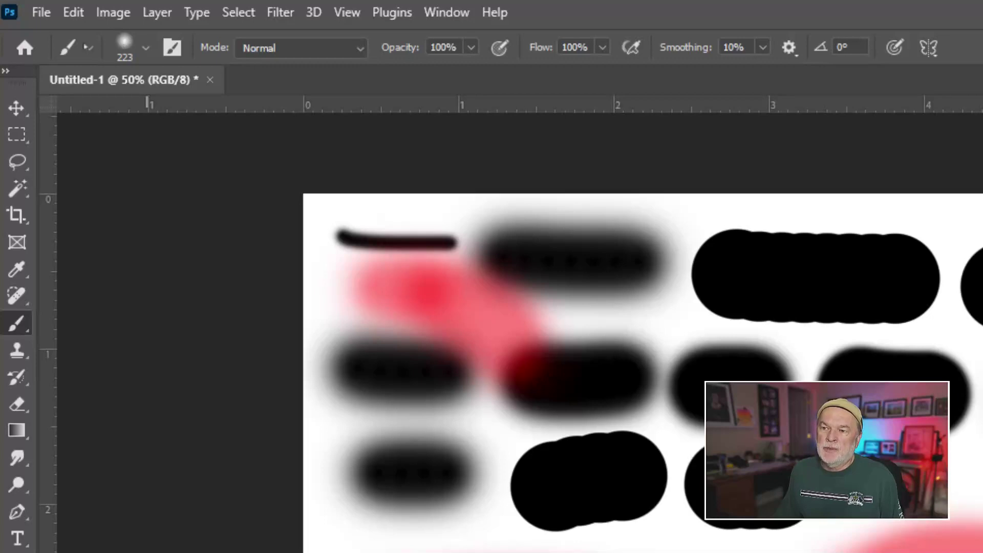
right_click(68, 48)
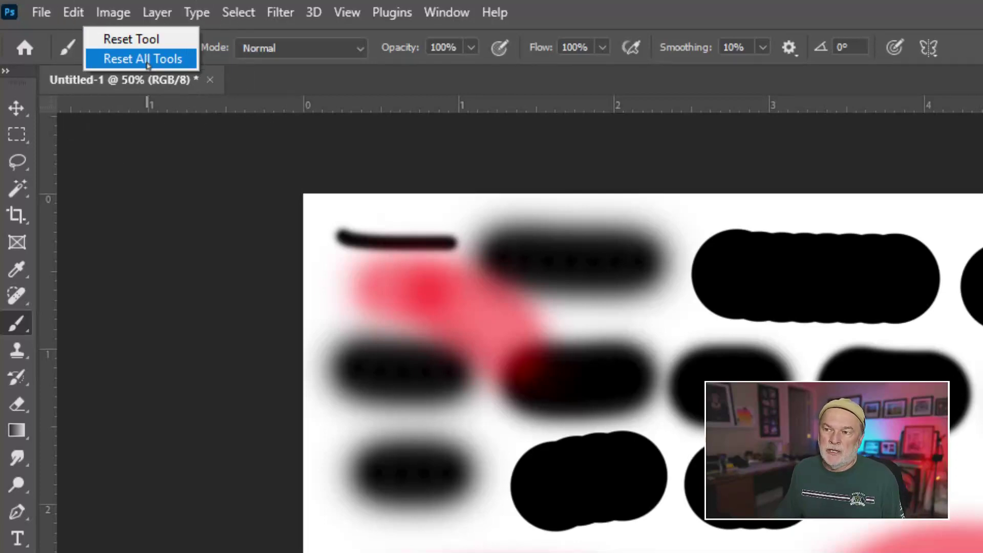
click(144, 59)
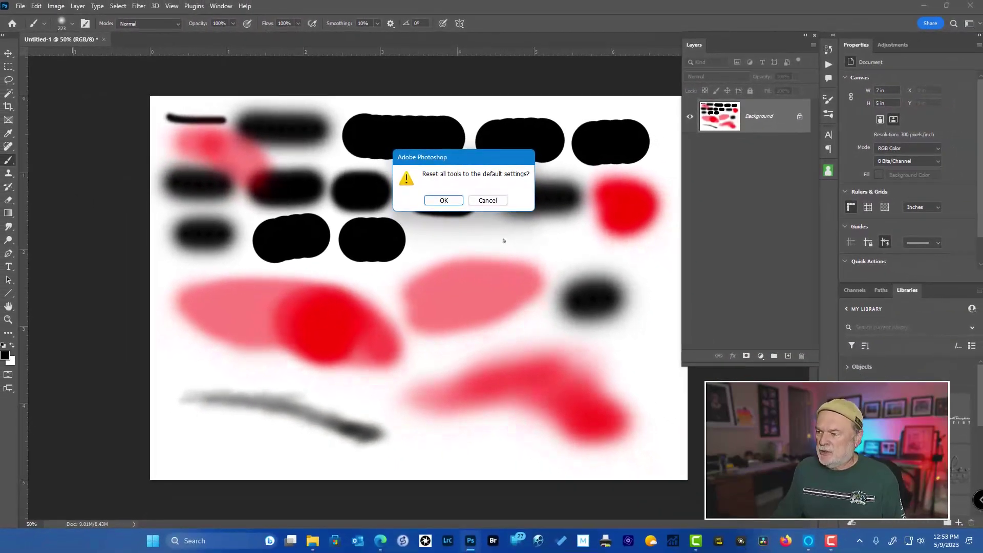
click(444, 201)
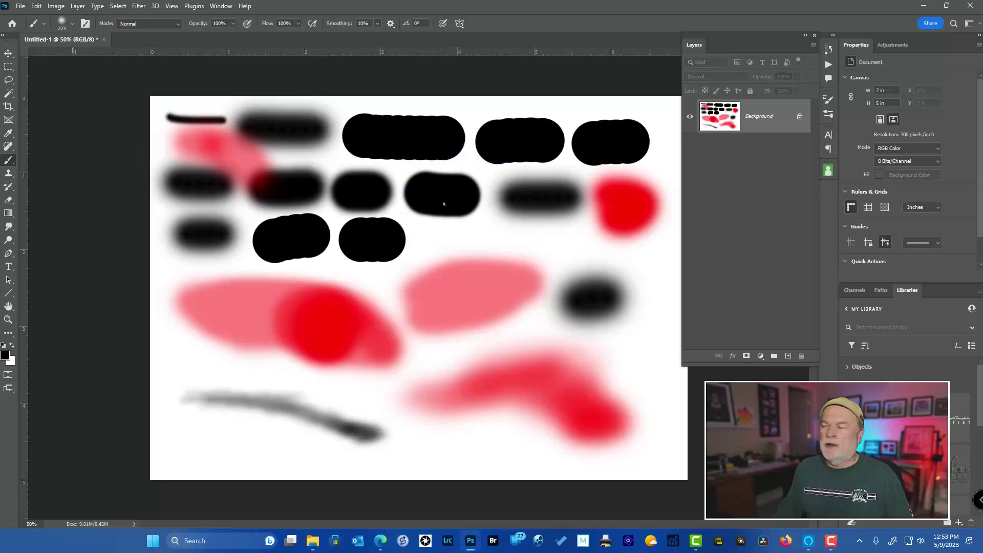